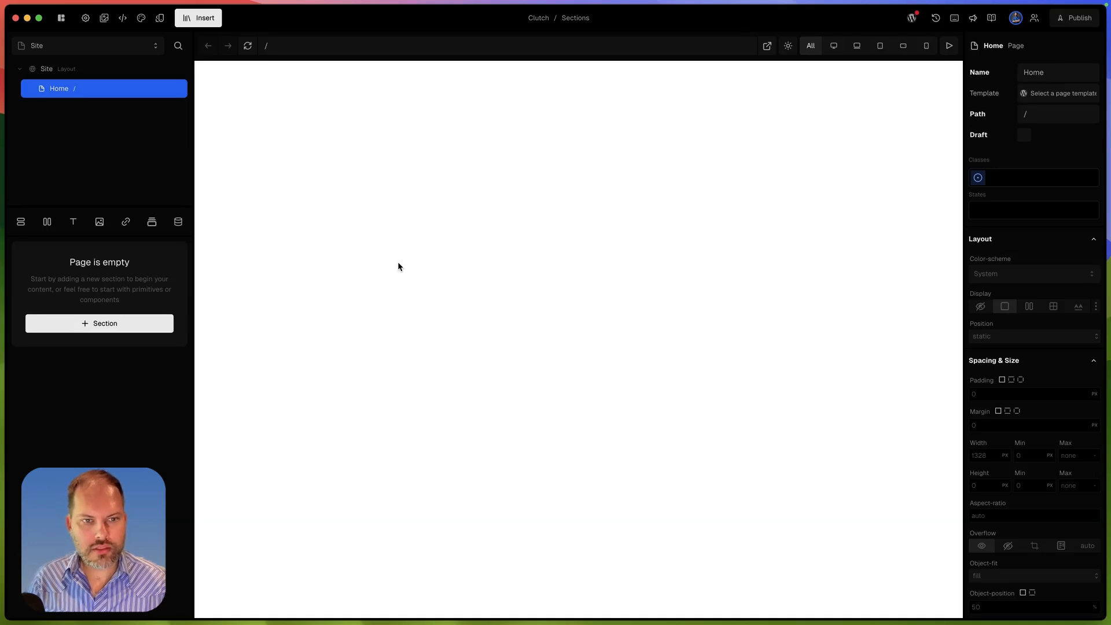
# - Insert a Basic Navbar section into the Site layout above the page slot
pyautogui.click(111, 72)
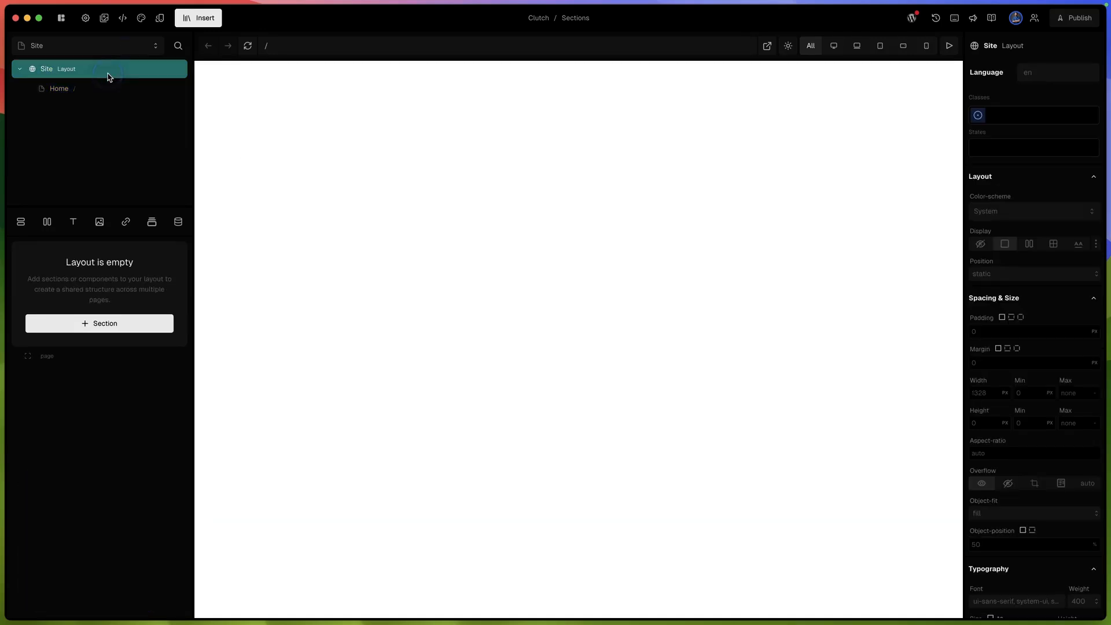
pyautogui.click(189, 17)
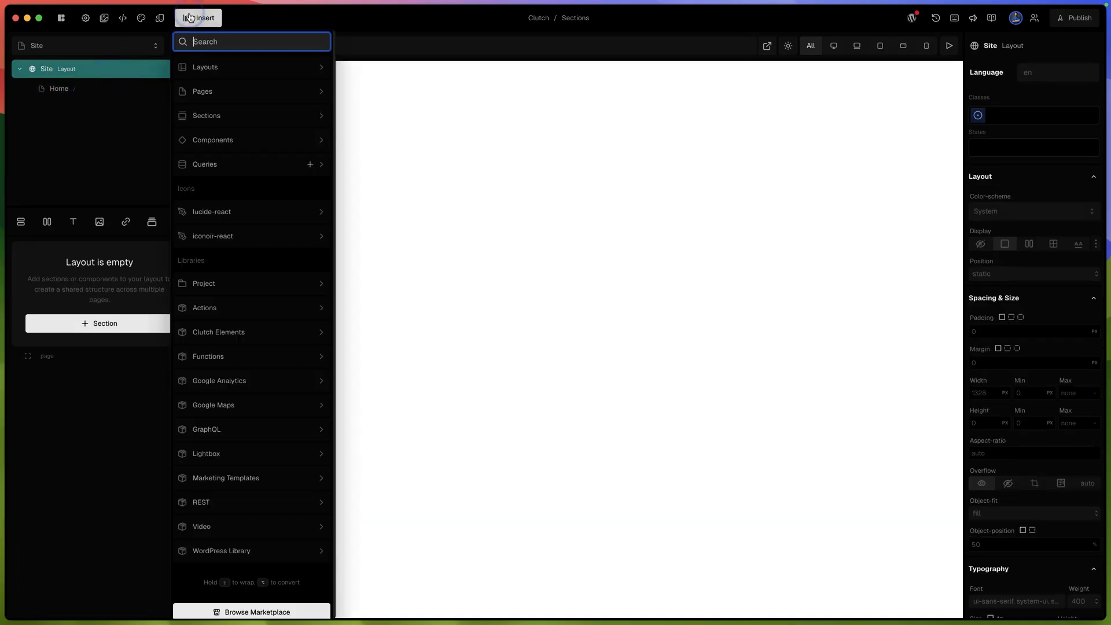
pyautogui.moveTo(231, 124)
pyautogui.moveTo(429, 144)
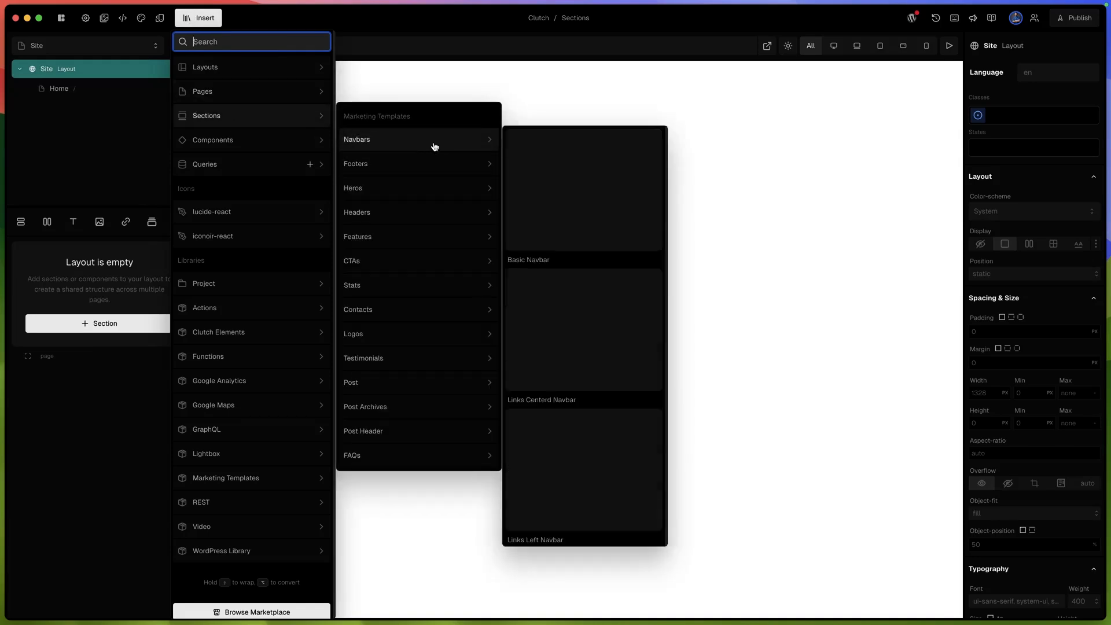
pyautogui.moveTo(589, 140); pyautogui.dragTo(122, 348)
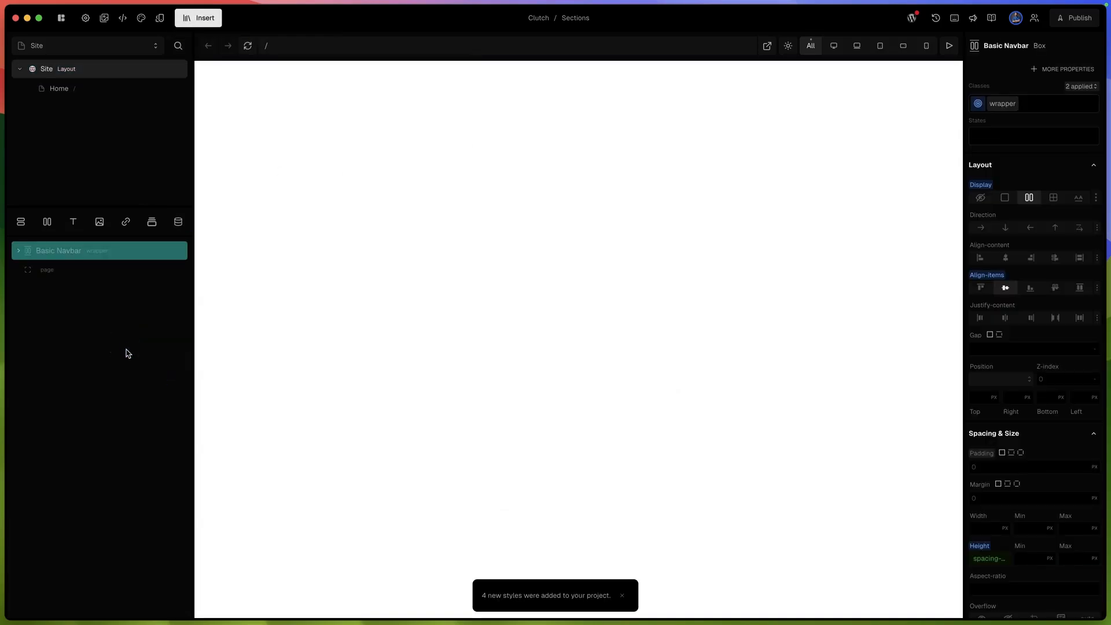
# - Review the project's list of style classes and close it
pyautogui.click(481, 598)
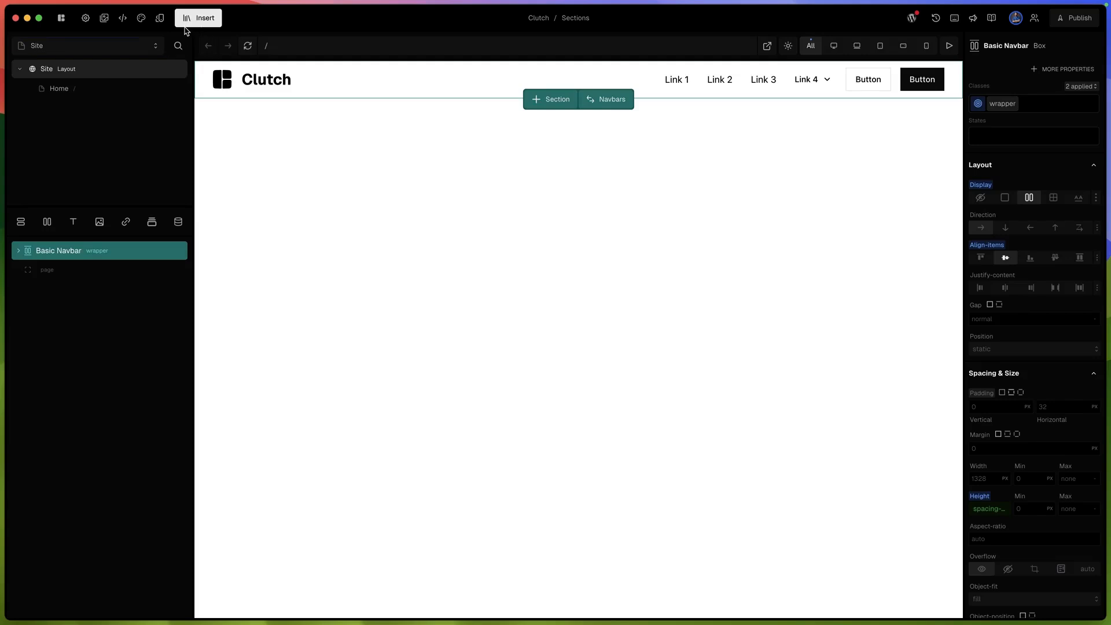
pyautogui.click(160, 19)
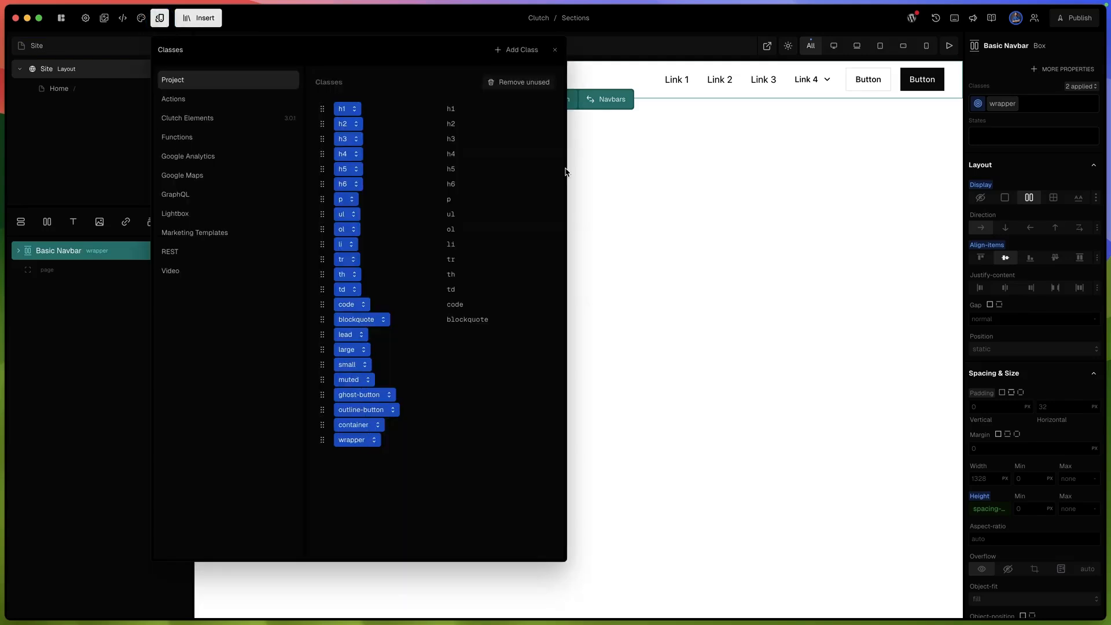
pyautogui.click(555, 50)
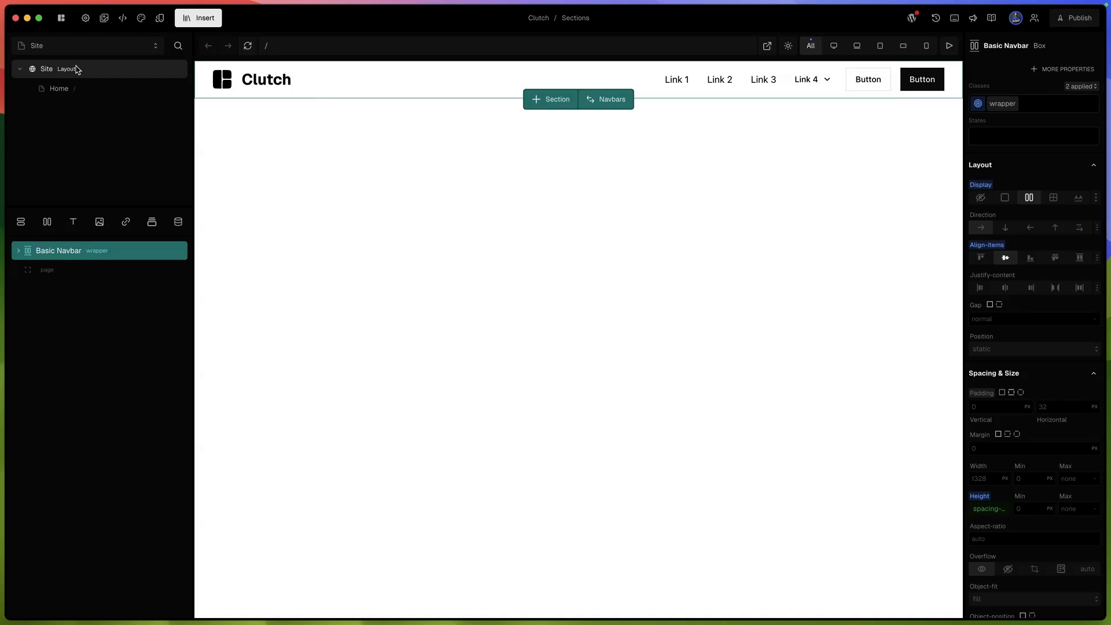
# - Insert a Basic Footer section into the Site layout below the page slot
pyautogui.click(198, 19)
pyautogui.moveTo(228, 114)
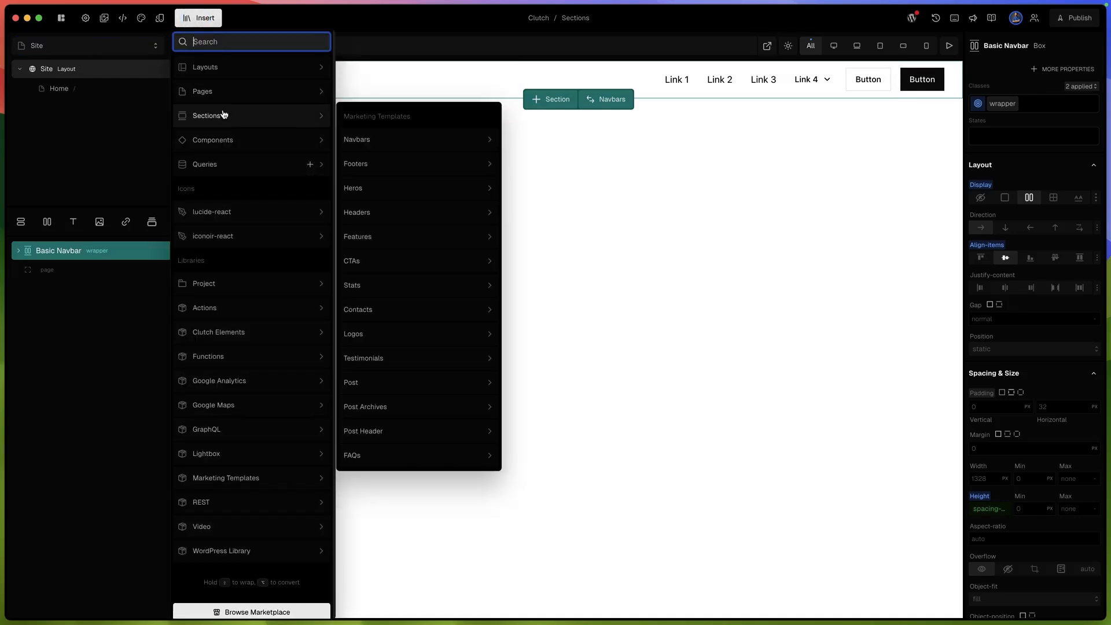
pyautogui.moveTo(467, 240)
pyautogui.moveTo(446, 162)
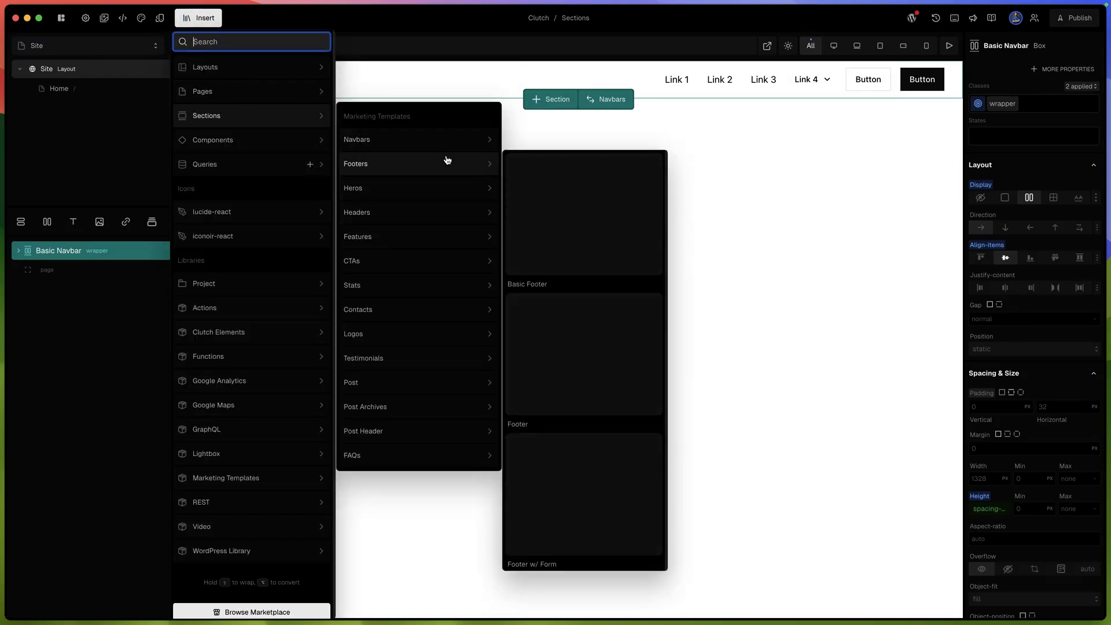
pyautogui.moveTo(594, 214); pyautogui.dragTo(94, 276)
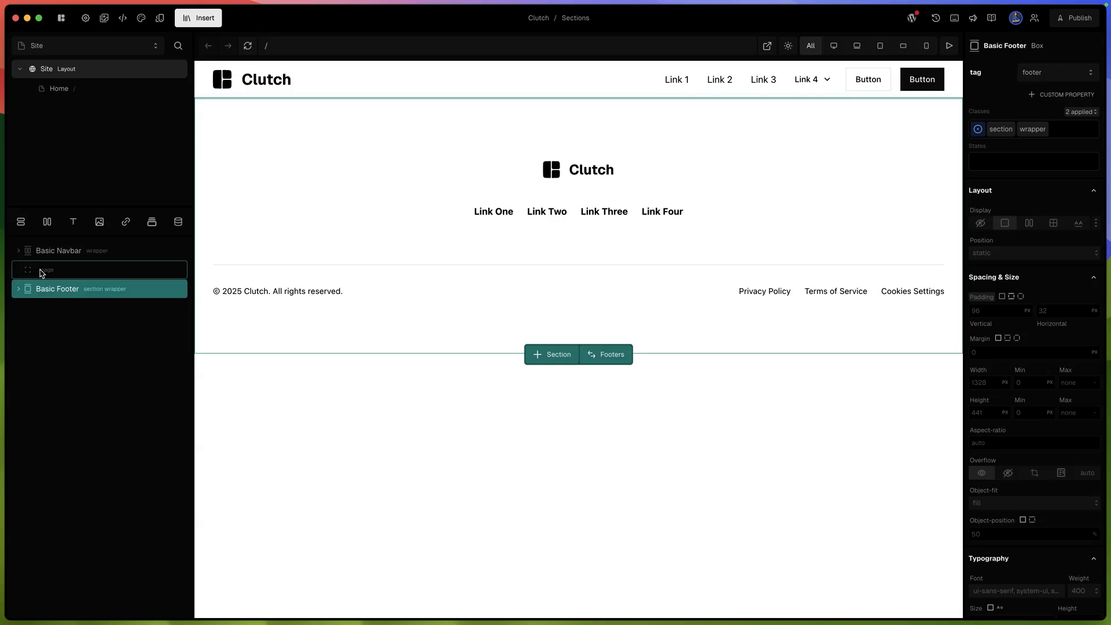
# - Add a Basic Header section to the empty Home page
pyautogui.click(60, 91)
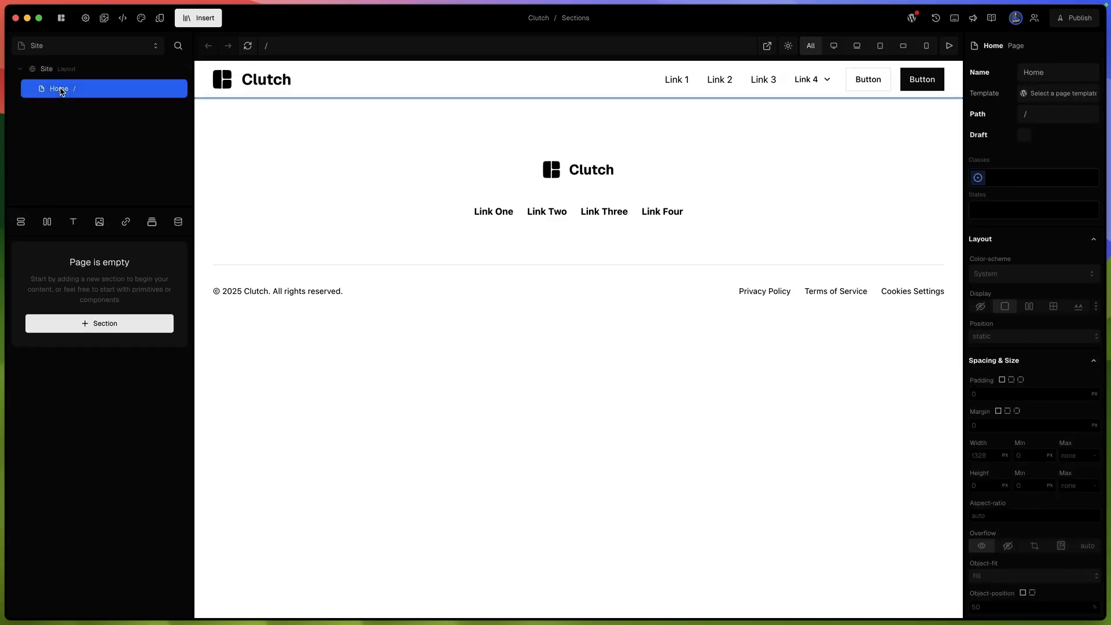
pyautogui.click(127, 327)
pyautogui.moveTo(284, 119)
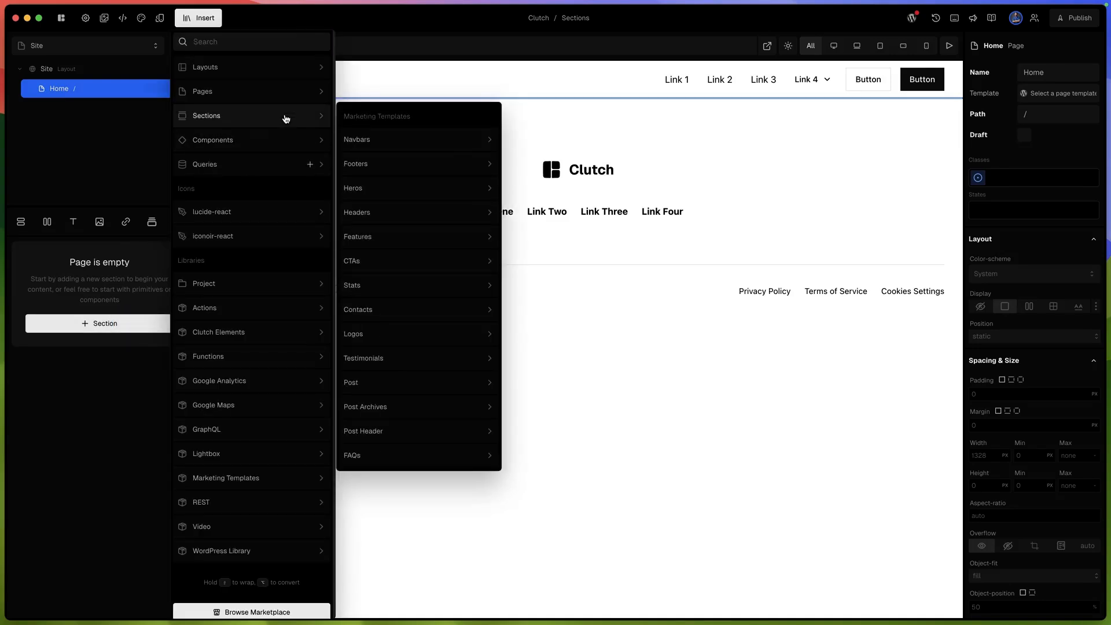
pyautogui.moveTo(411, 208)
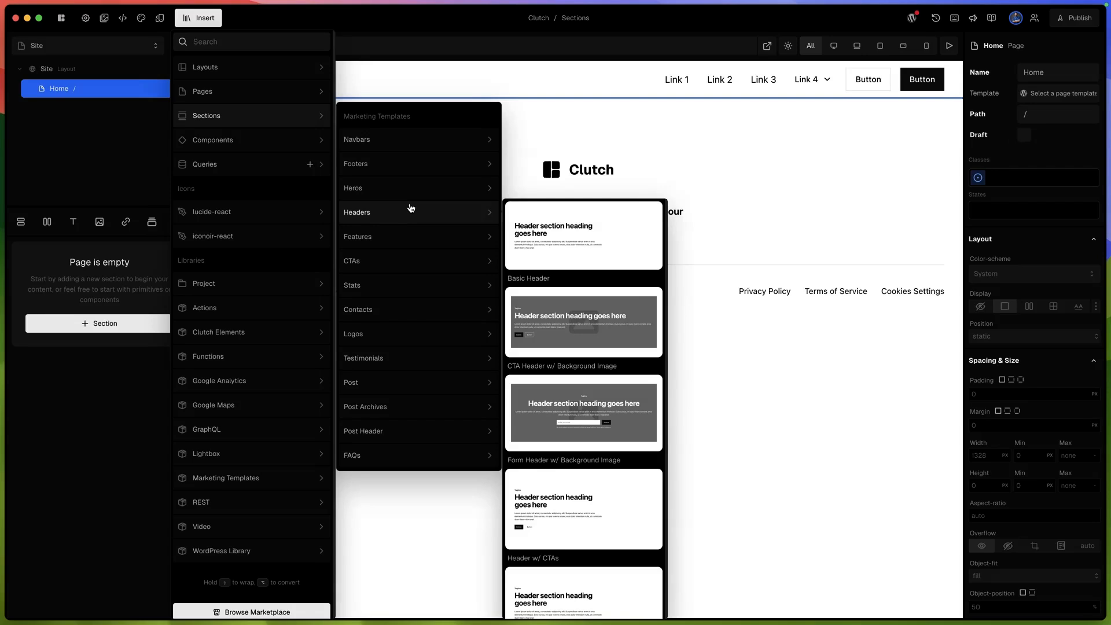
pyautogui.click(555, 237)
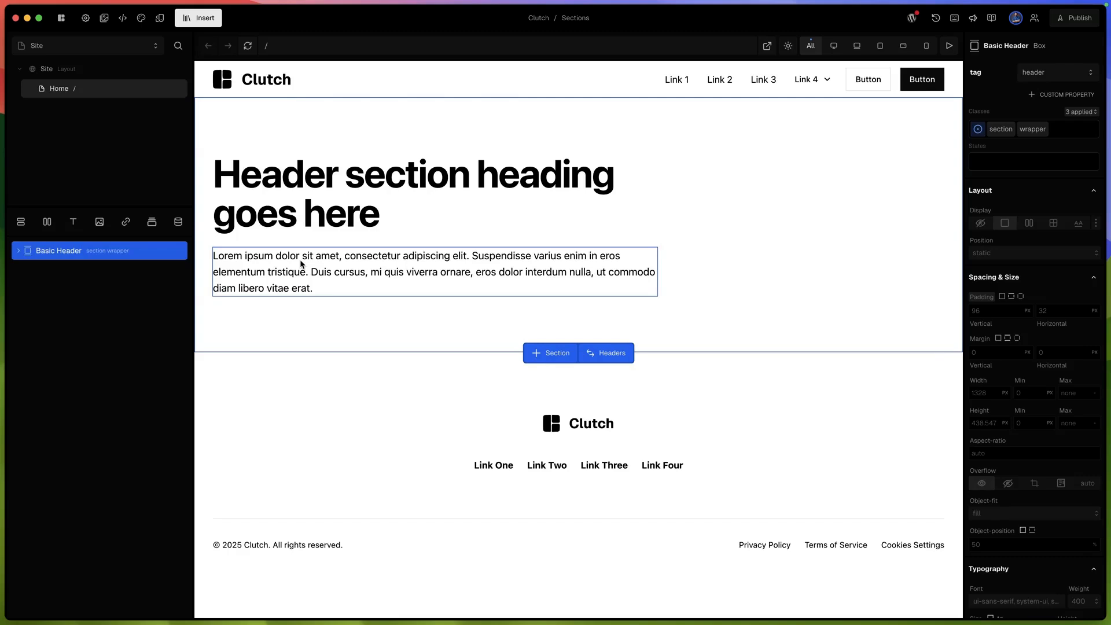
# - Swap the Home page's header section for the Header w/ CTAs variant
pyautogui.click(605, 357)
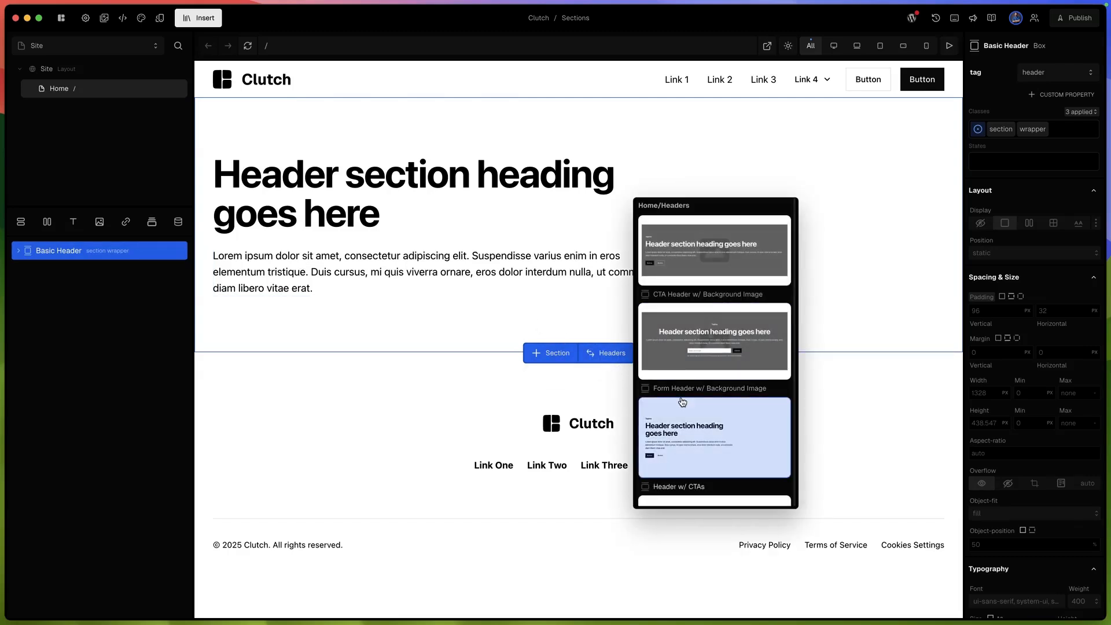
pyautogui.scroll(-3, 683, 402)
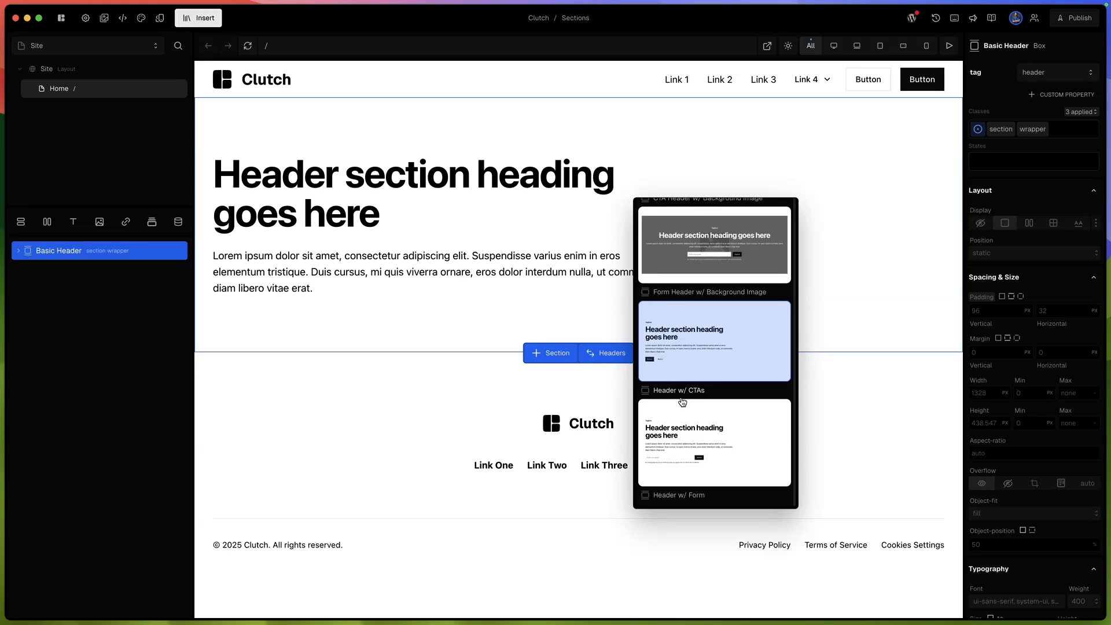
pyautogui.scroll(2, 683, 402)
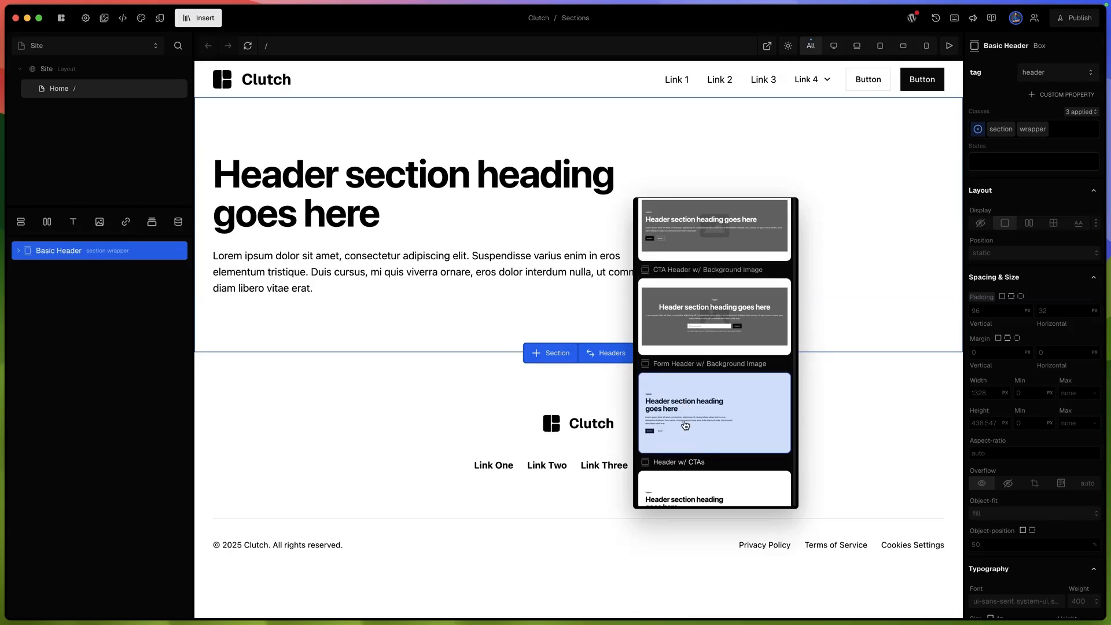
pyautogui.click(683, 423)
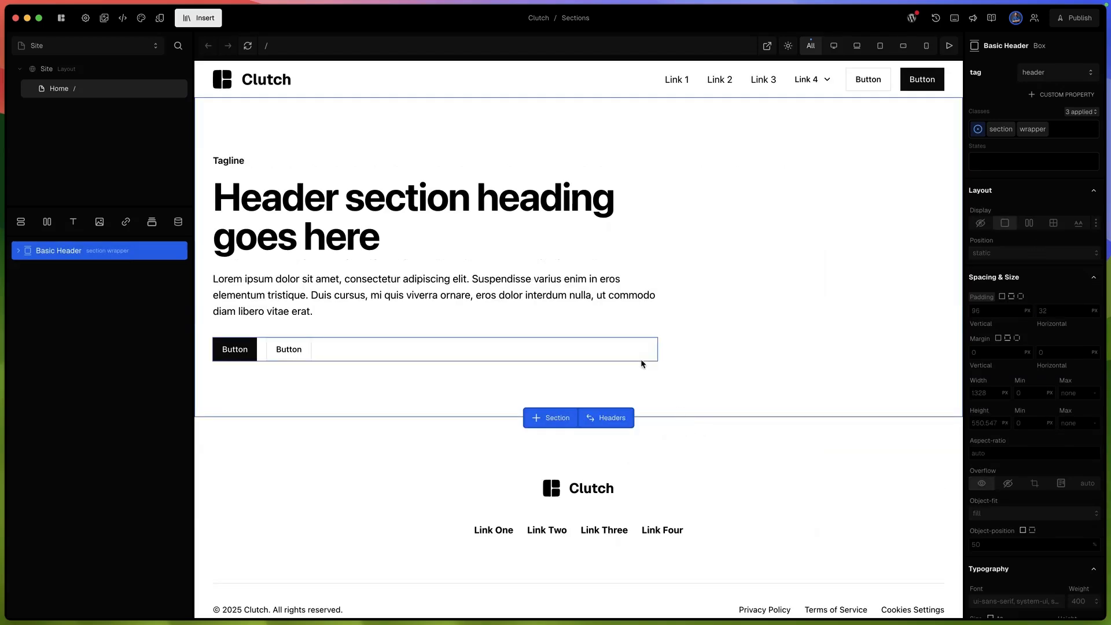
# - Add a Feature w/ List section below the Home page header and try reordering the two sections
pyautogui.scroll(-1, 617, 351)
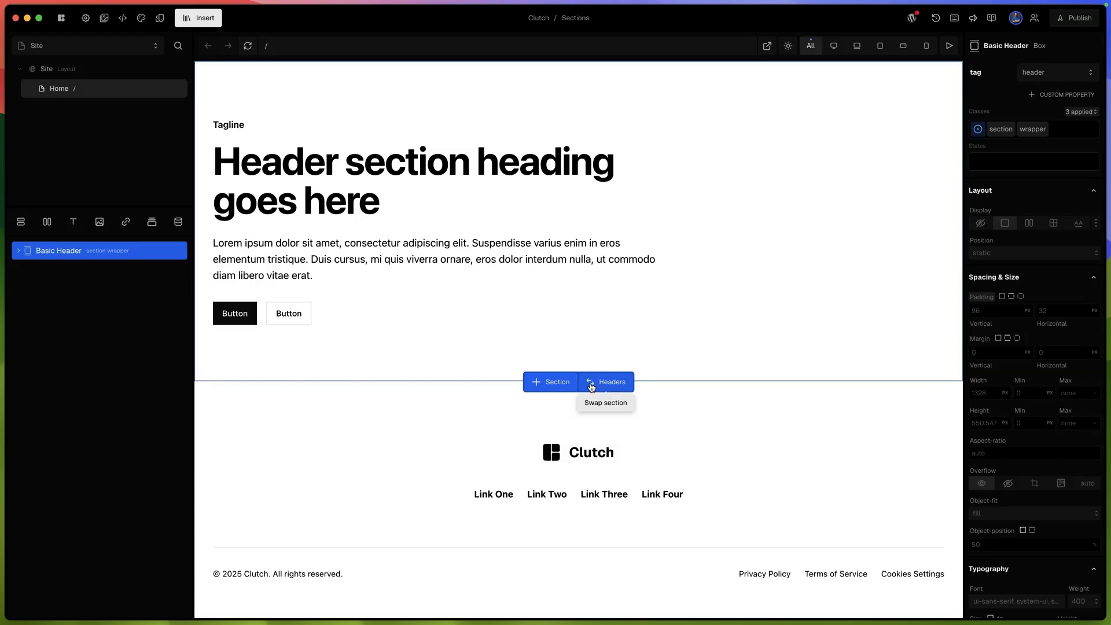
pyautogui.click(550, 384)
pyautogui.moveTo(620, 414)
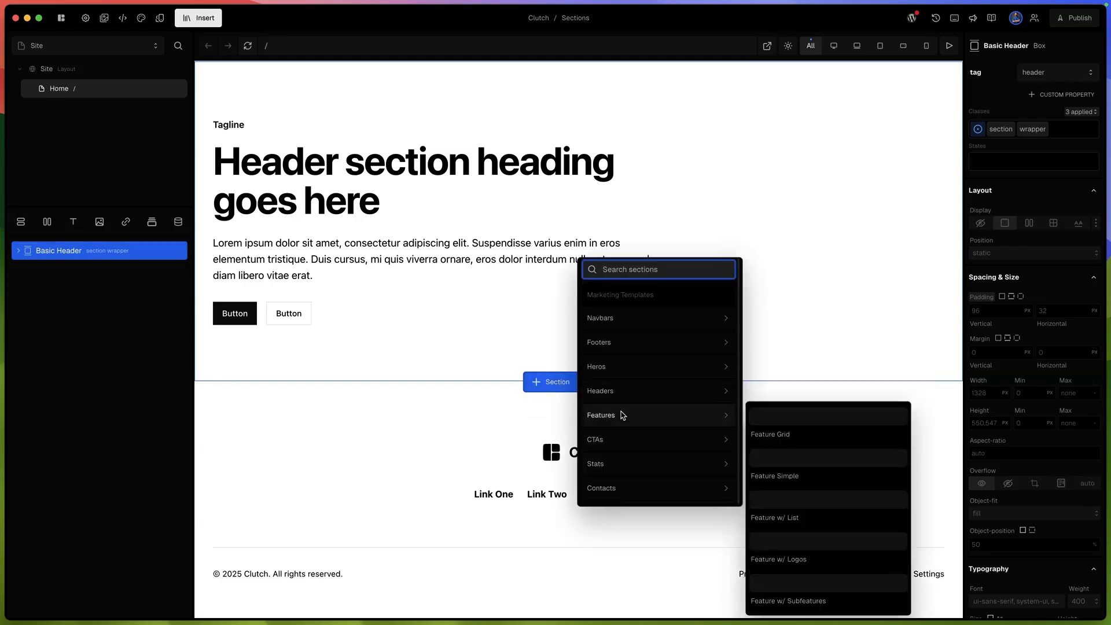
pyautogui.click(800, 476)
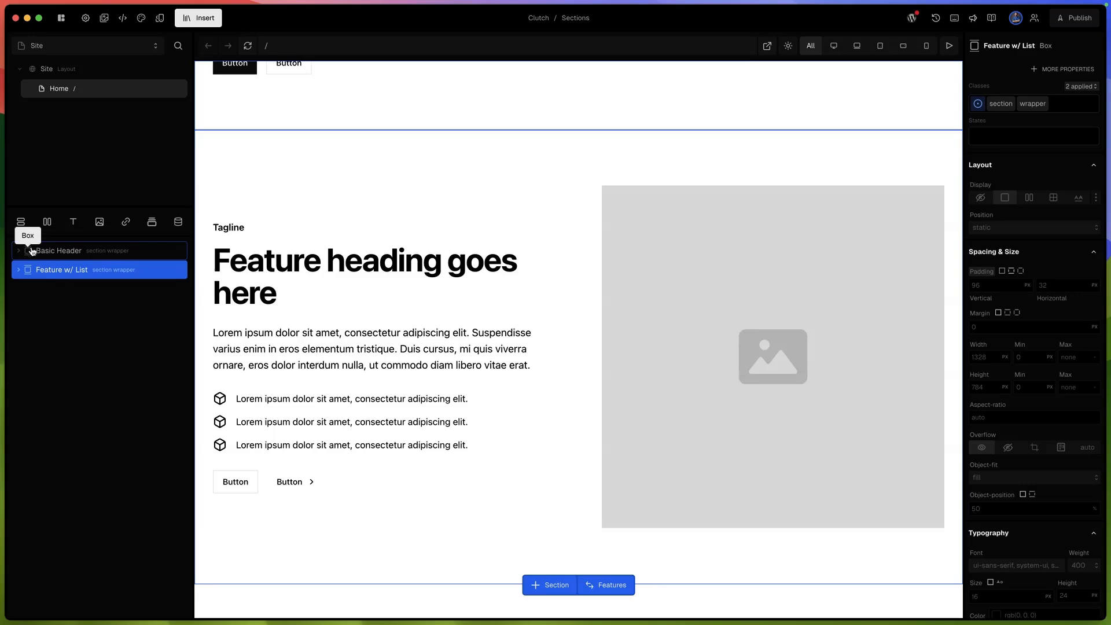
pyautogui.moveTo(64, 270); pyautogui.dragTo(75, 248)
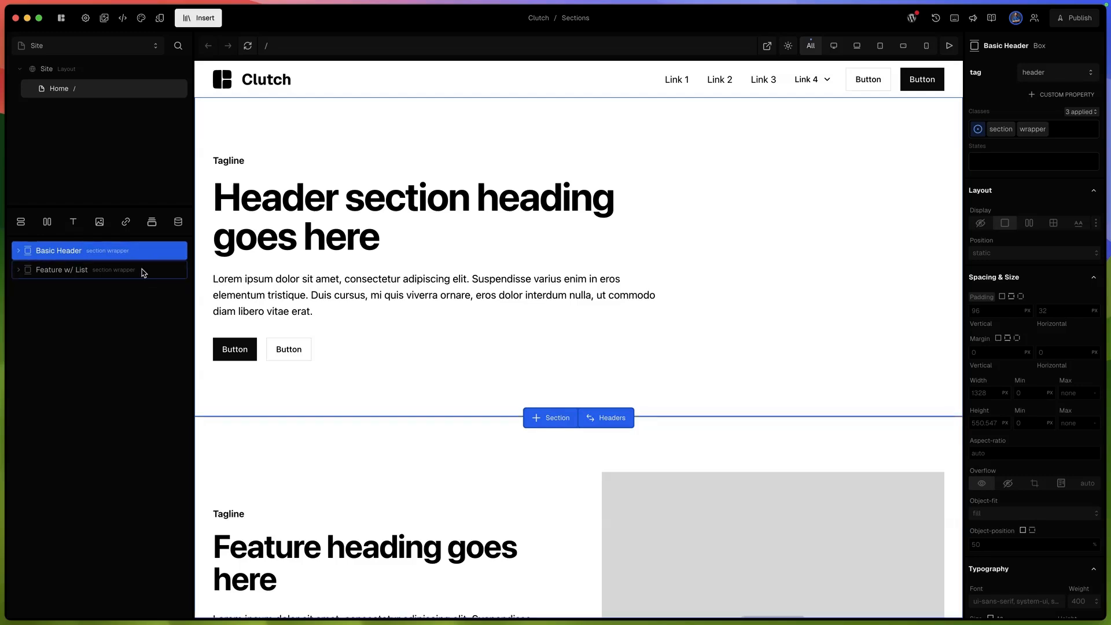
# - Set the border radius of the outline-button class to the lg token, using the header's second button
pyautogui.click(306, 349)
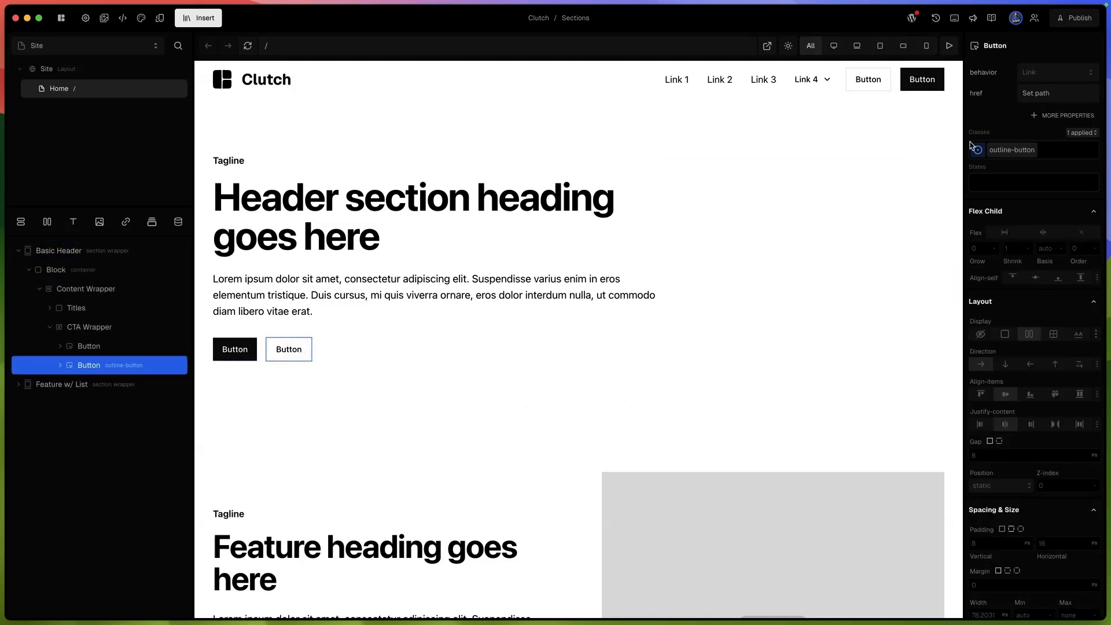
pyautogui.click(1004, 154)
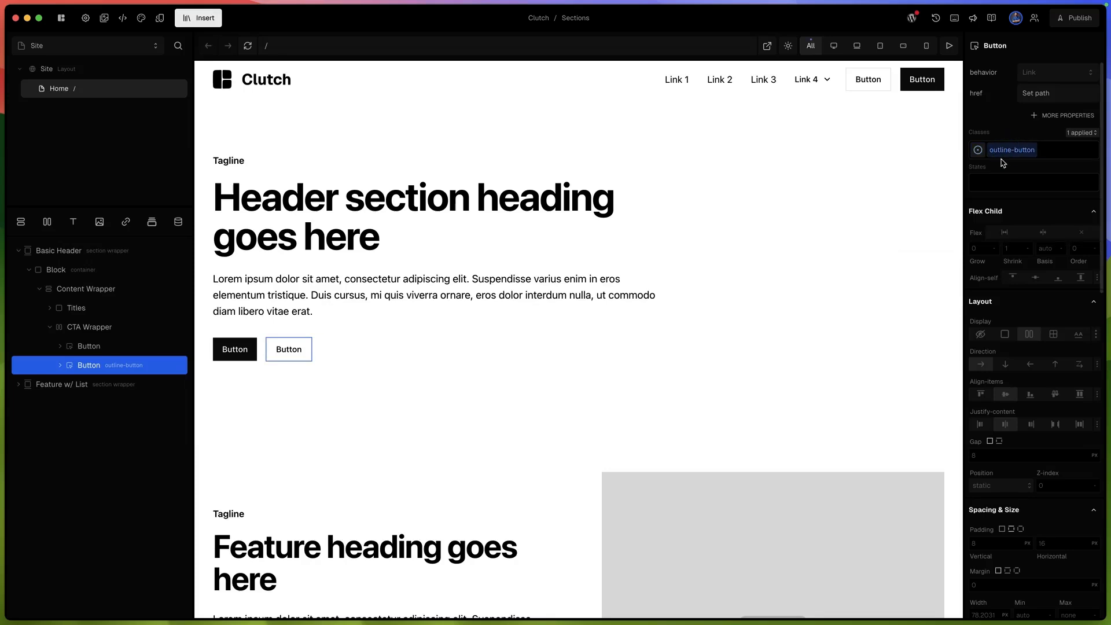
pyautogui.scroll(-10, 1017, 324)
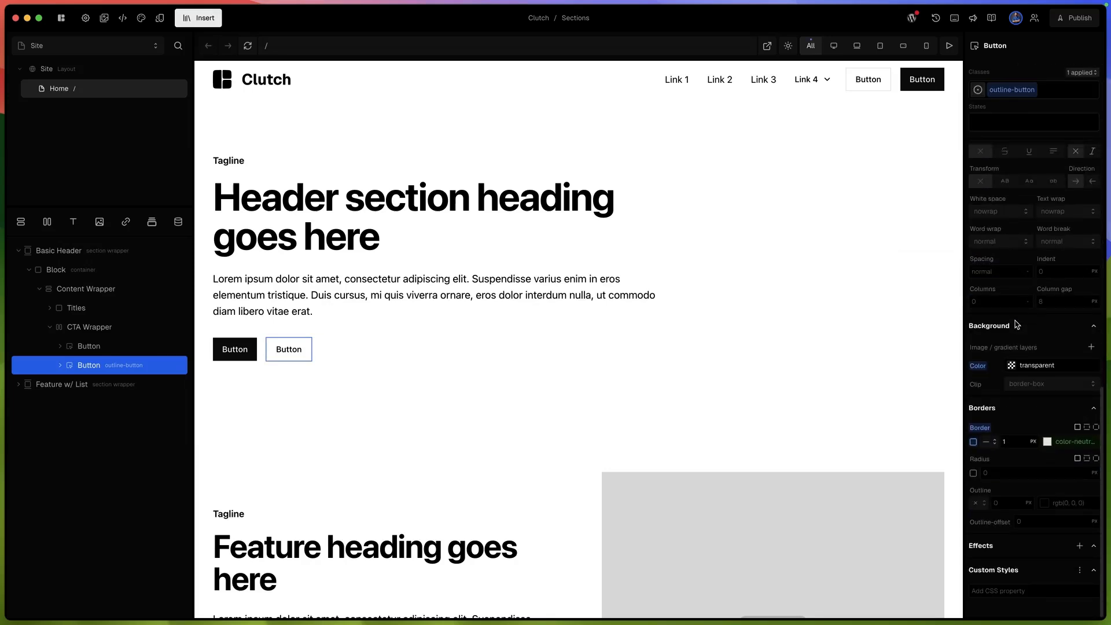
pyautogui.click(1031, 519)
pyautogui.click(988, 474)
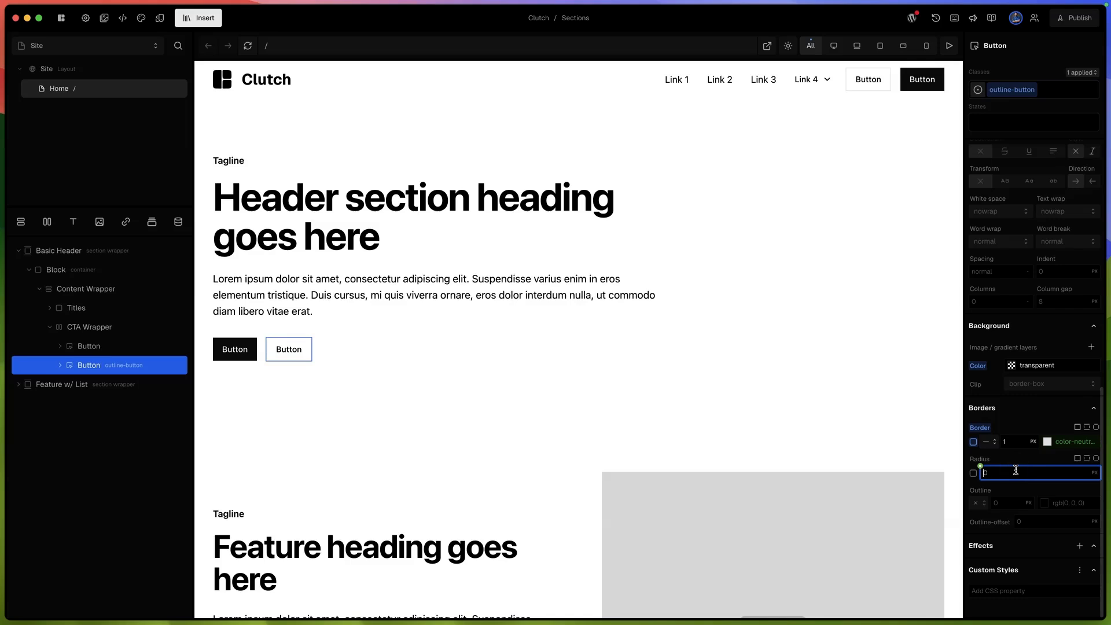
pyautogui.click(979, 466)
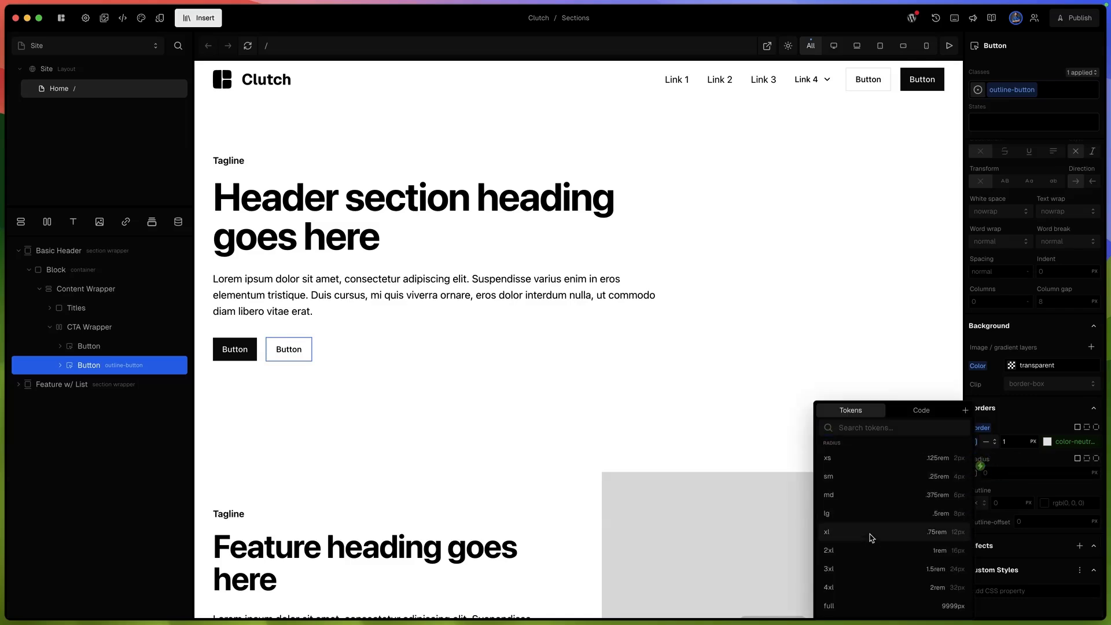
pyautogui.click(870, 515)
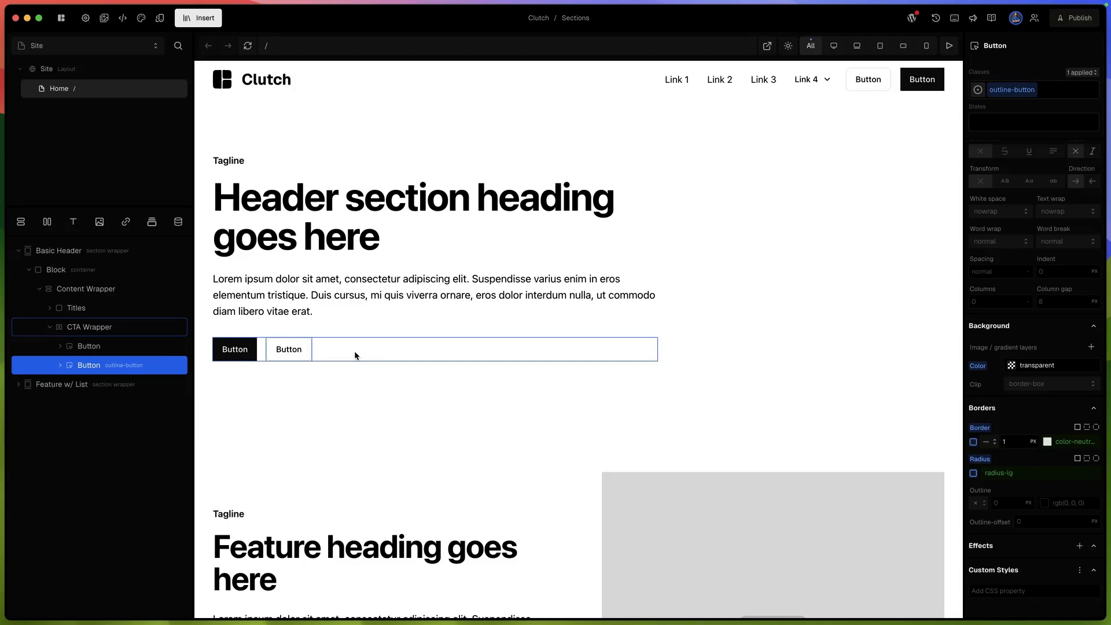
pyautogui.press('Escape')
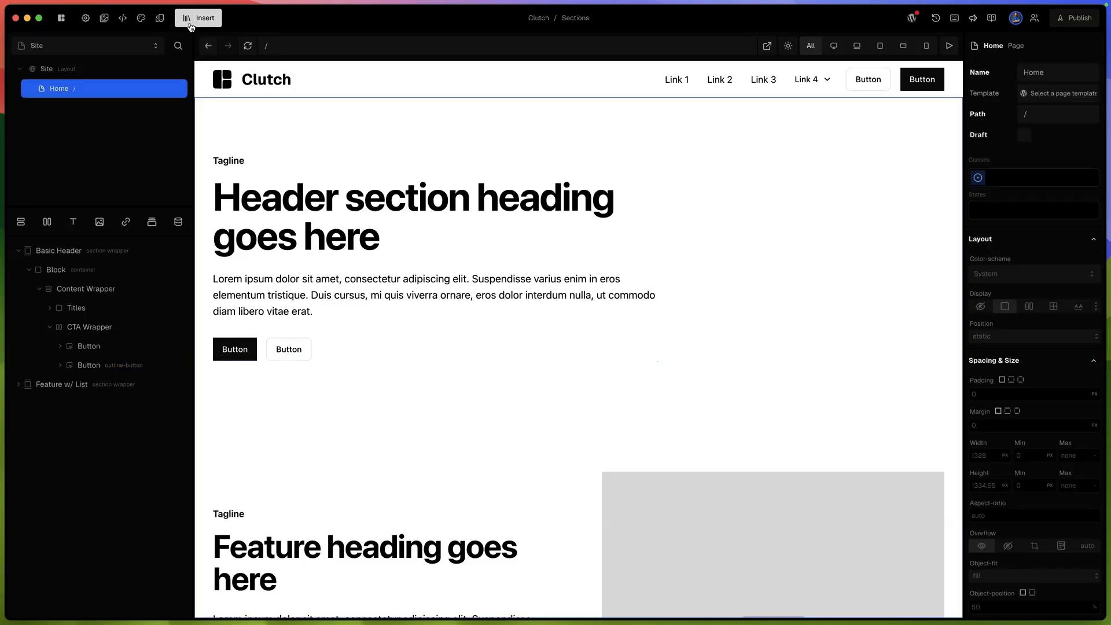
# - Insert a new nested layout under Site and move the Home page into it
pyautogui.click(190, 18)
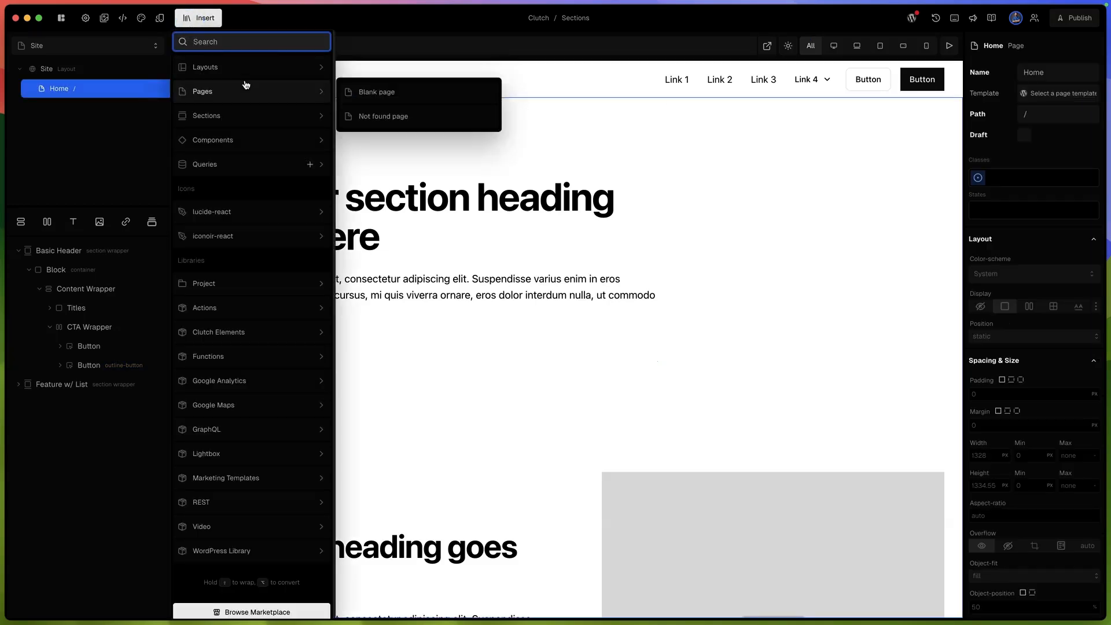
pyautogui.moveTo(248, 75)
pyautogui.click(360, 68)
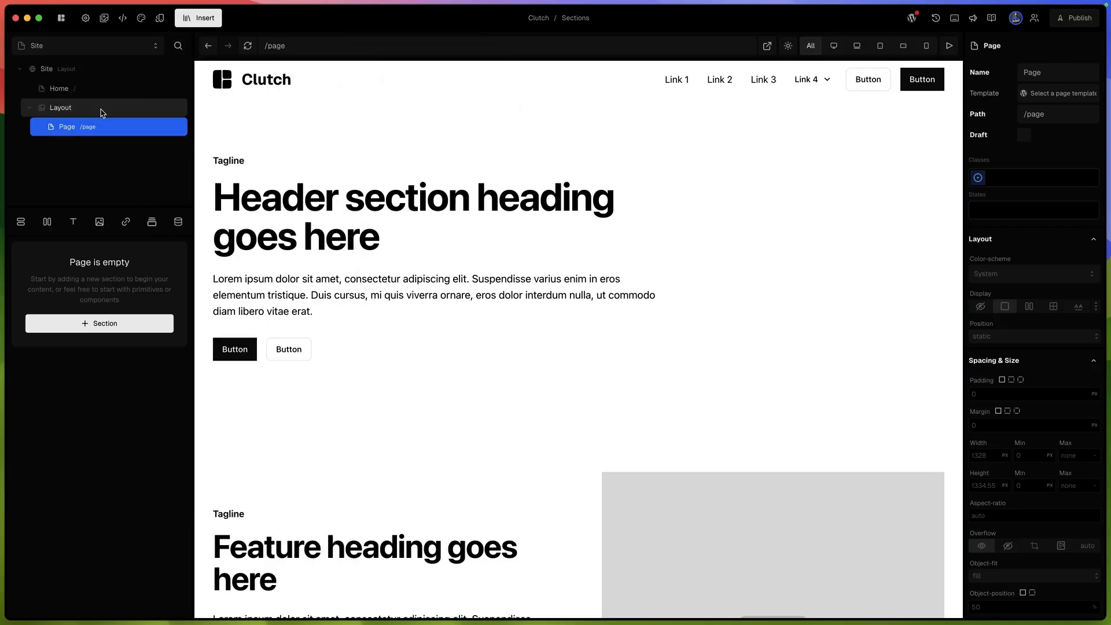
pyautogui.click(98, 104)
pyautogui.moveTo(90, 87); pyautogui.dragTo(107, 117)
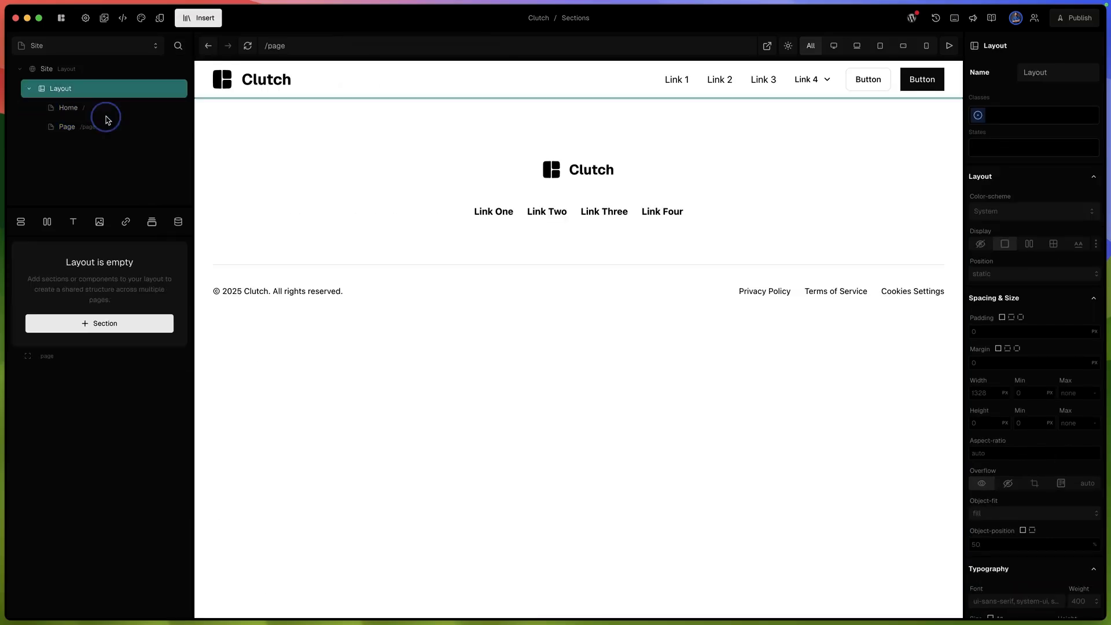
# - Move the Basic Navbar and Basic Footer from the Site layout into the nested Layout, with the page slot between them
pyautogui.click(93, 69)
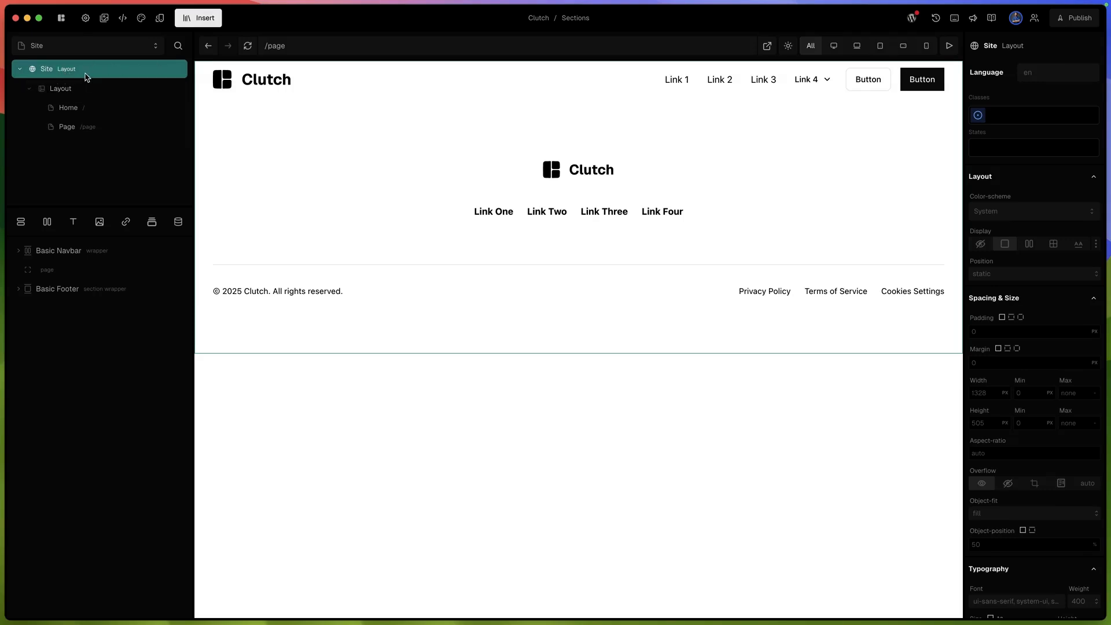
pyautogui.click(92, 251)
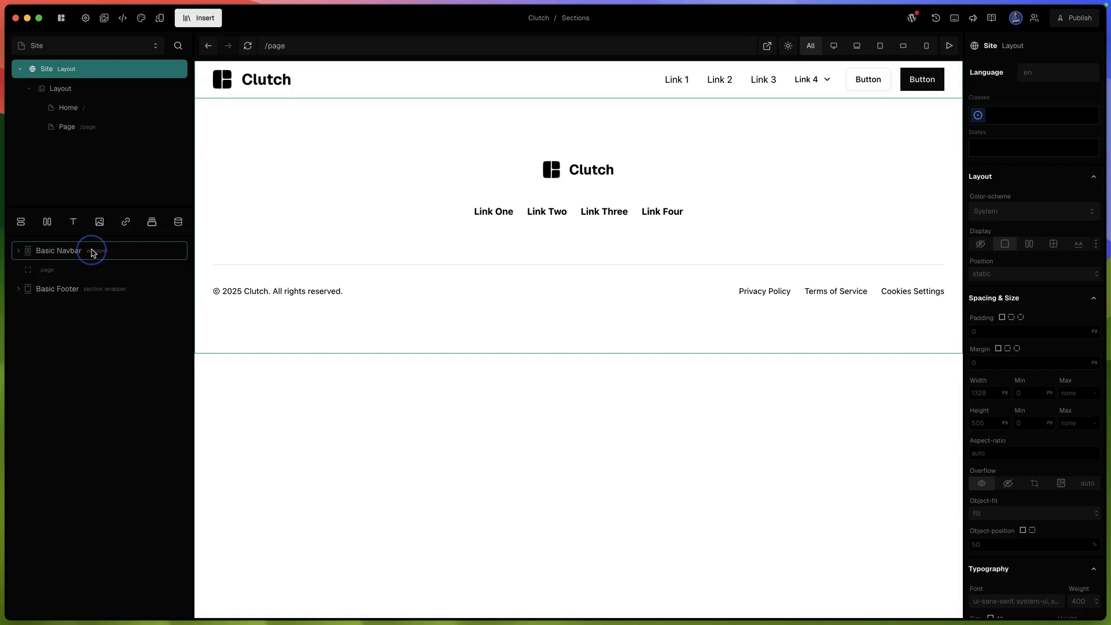
pyautogui.keyDown('shift'); pyautogui.click(93, 288); pyautogui.keyUp('shift')
pyautogui.moveTo(90, 258); pyautogui.dragTo(68, 92)
pyautogui.moveTo(69, 91); pyautogui.dragTo(68, 90)
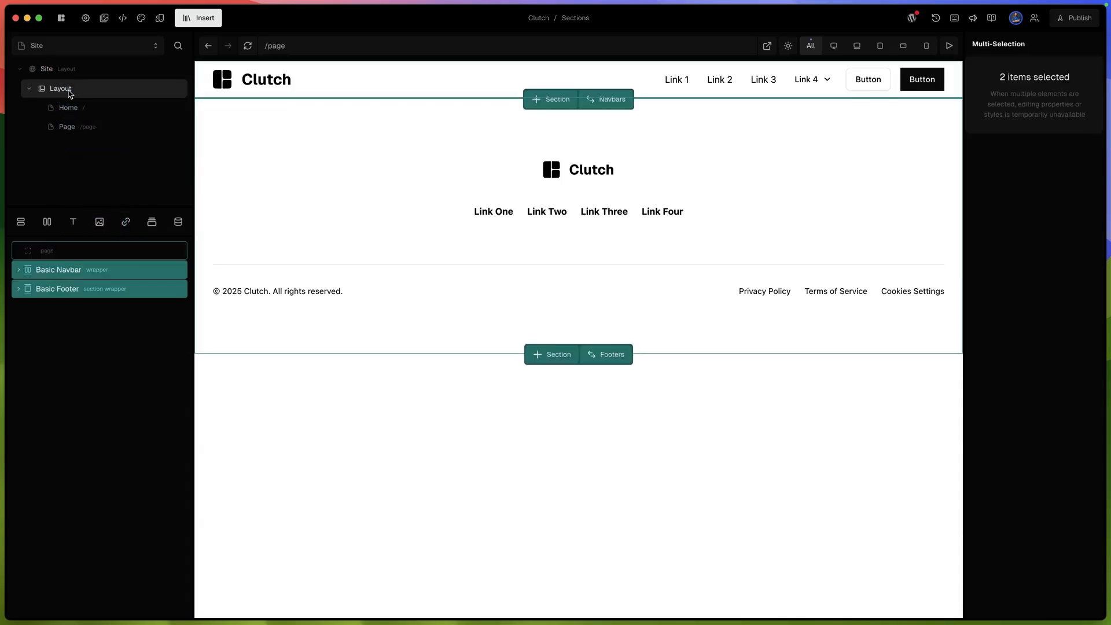
pyautogui.moveTo(54, 250); pyautogui.dragTo(64, 277)
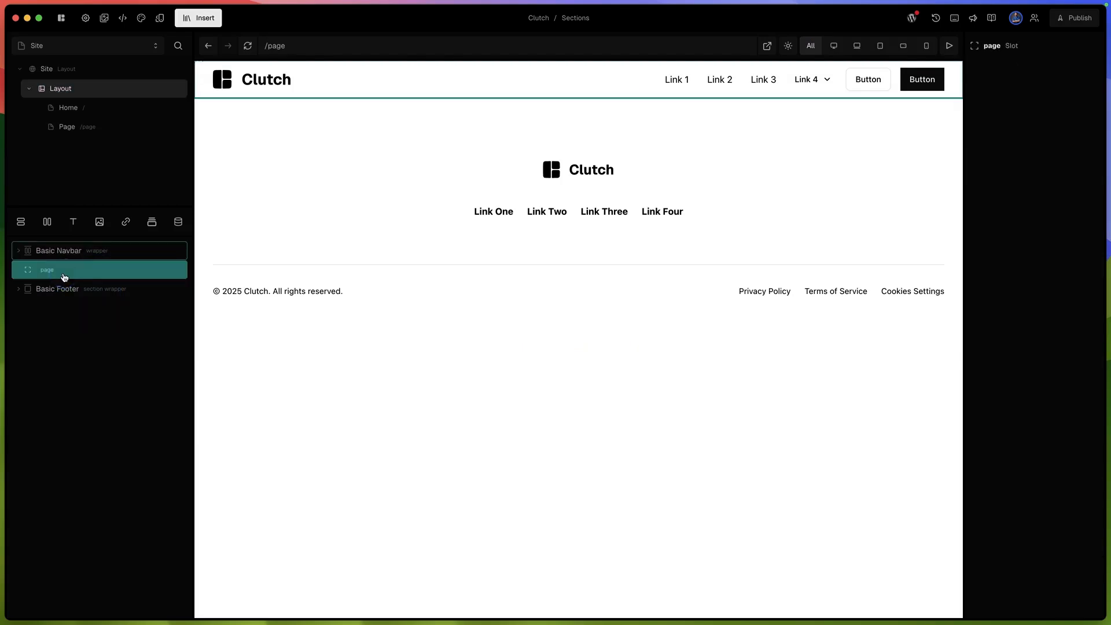
# - View the Home page and Page under the nested Layout to check their shared navbar and footer
pyautogui.click(44, 324)
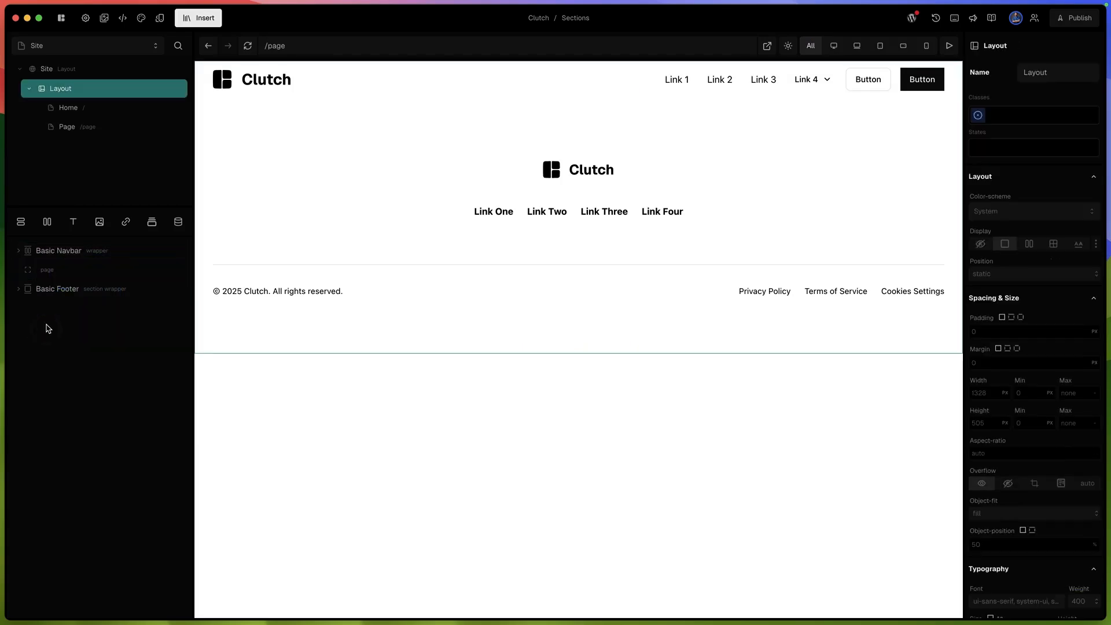
pyautogui.click(79, 115)
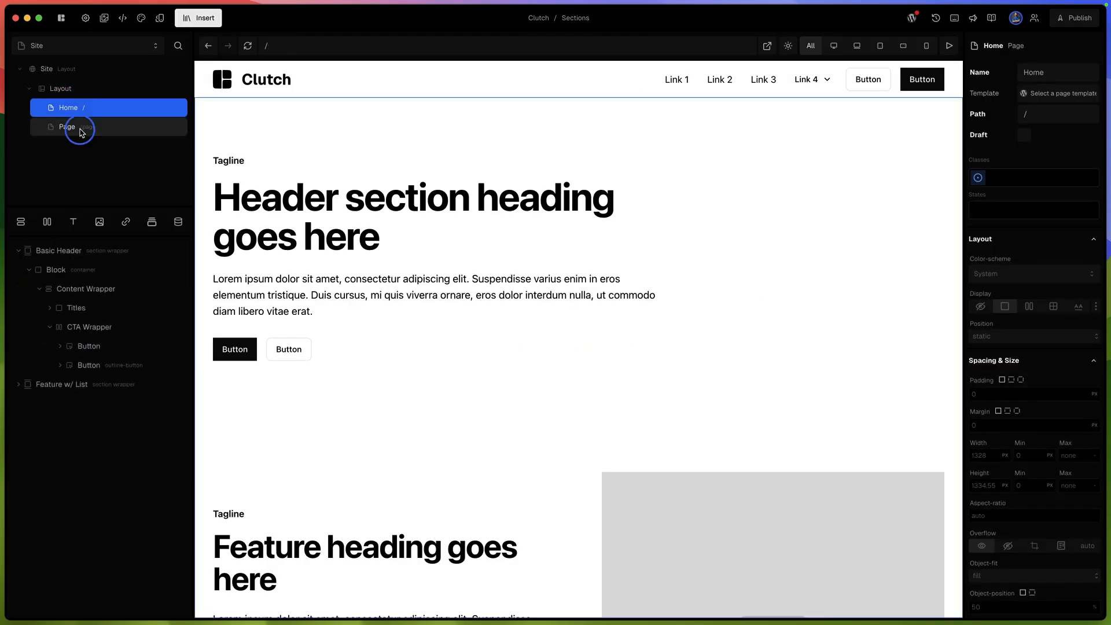
pyautogui.click(81, 129)
pyautogui.click(86, 109)
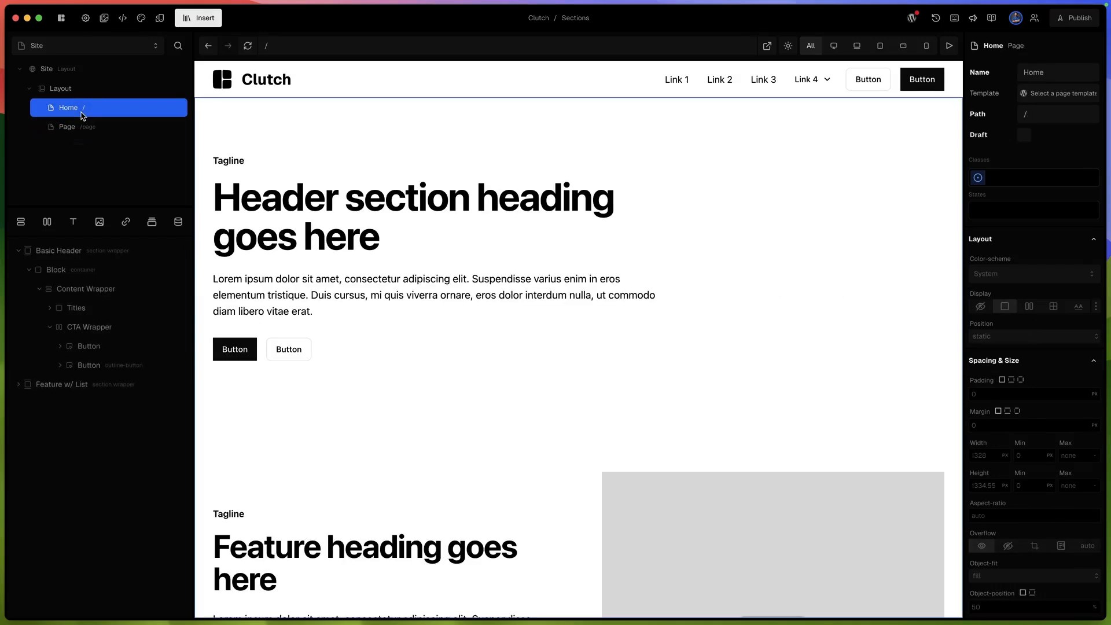
# - Insert a blank page directly under Site, outside the nested Layout, and name it Sections
pyautogui.click(71, 70)
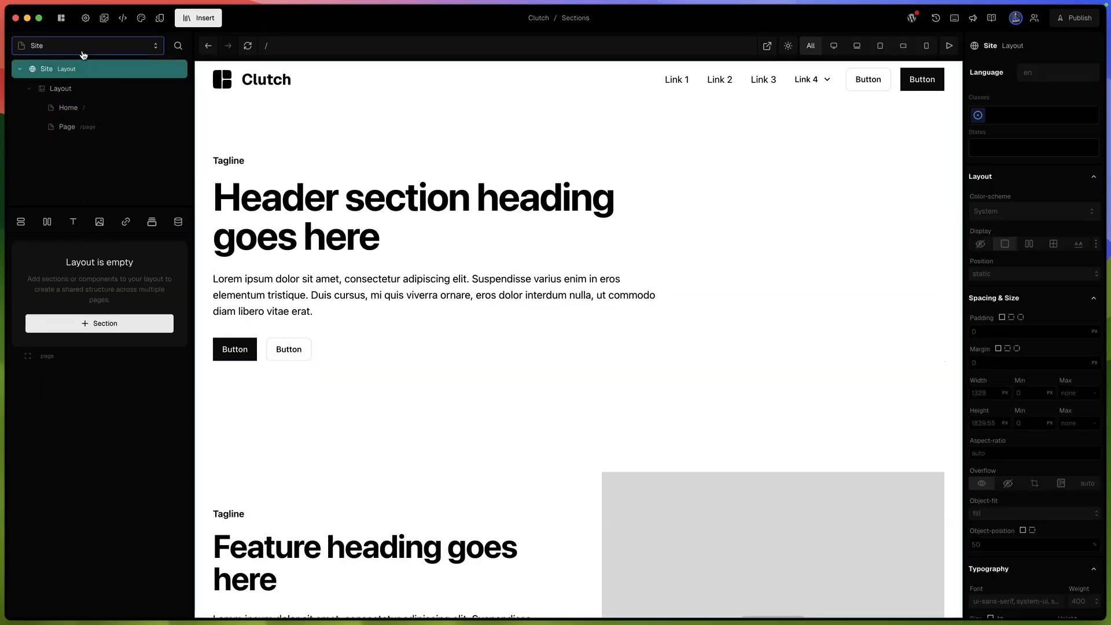
pyautogui.click(198, 18)
pyautogui.moveTo(235, 74)
pyautogui.moveTo(244, 96)
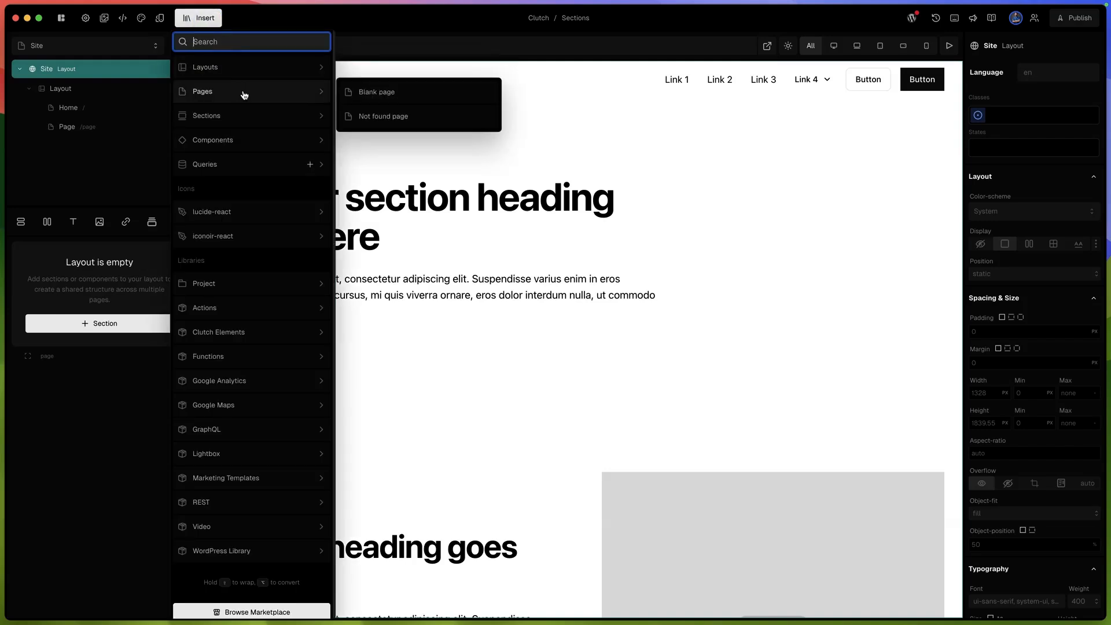
pyautogui.click(359, 92)
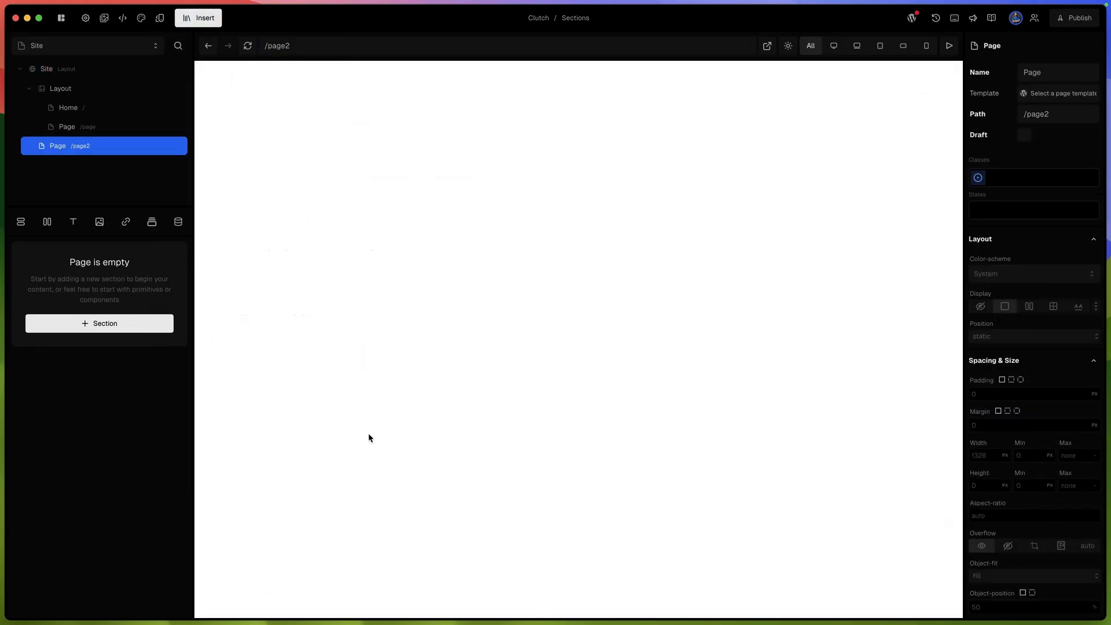
pyautogui.doubleClick(59, 146)
pyautogui.write('Sections')
pyautogui.press('Return')
# - Set the Sections page's path to /sections and mark the page as a draft
pyautogui.click(1044, 121)
pyautogui.press('super+a')
pyautogui.write('/se')
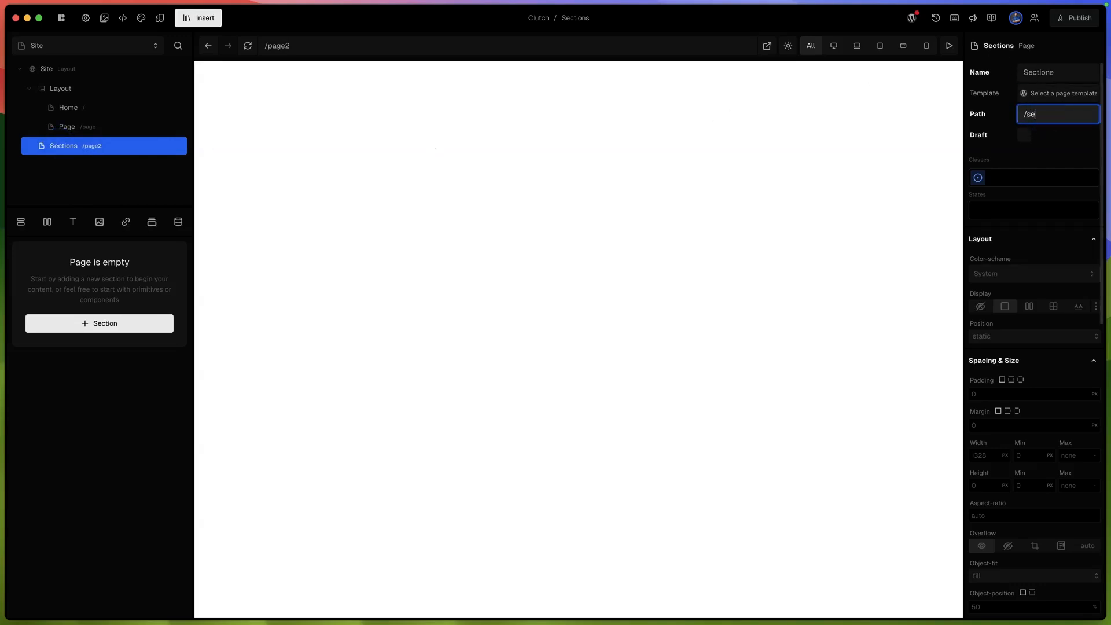
pyautogui.write('ctions')
pyautogui.press('Return')
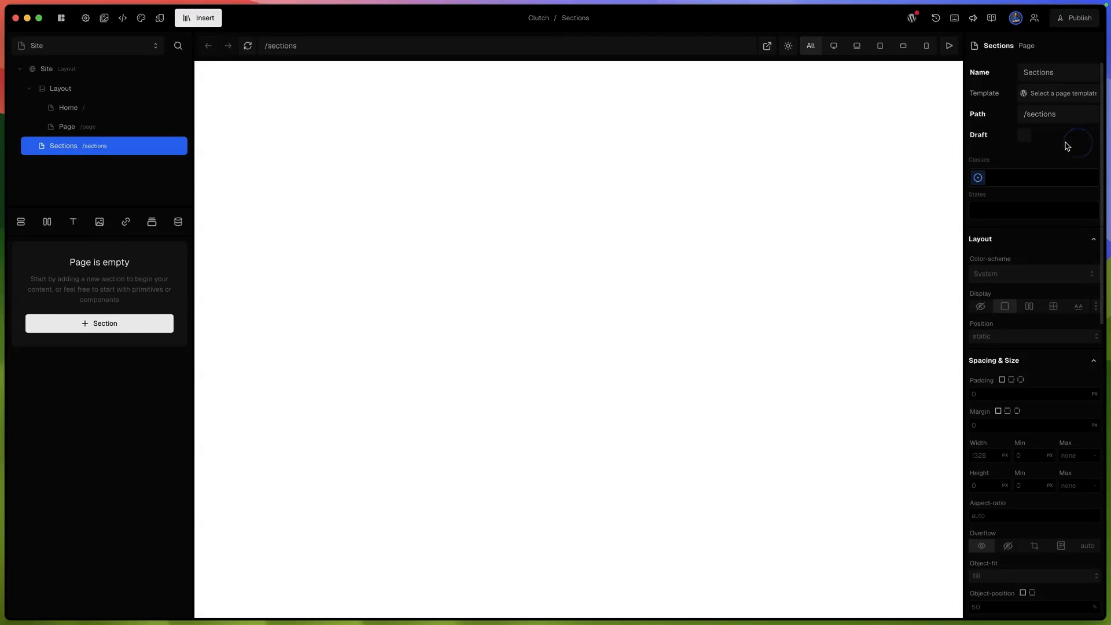
pyautogui.click(1023, 135)
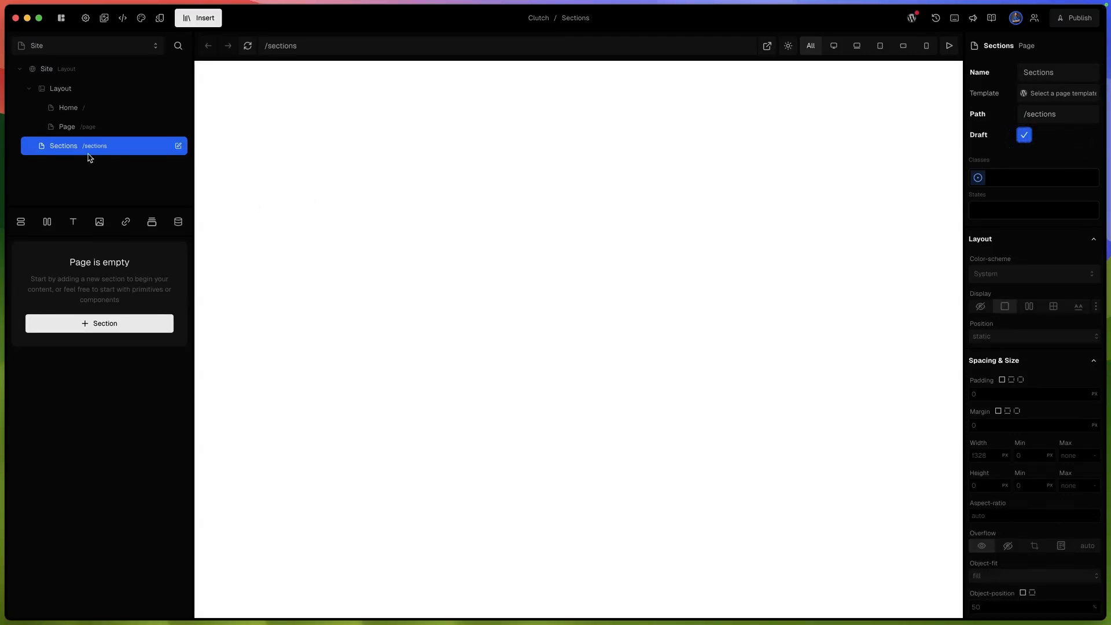
# - Add a block to the empty Sections page and apply the container class to it
pyautogui.click(25, 88)
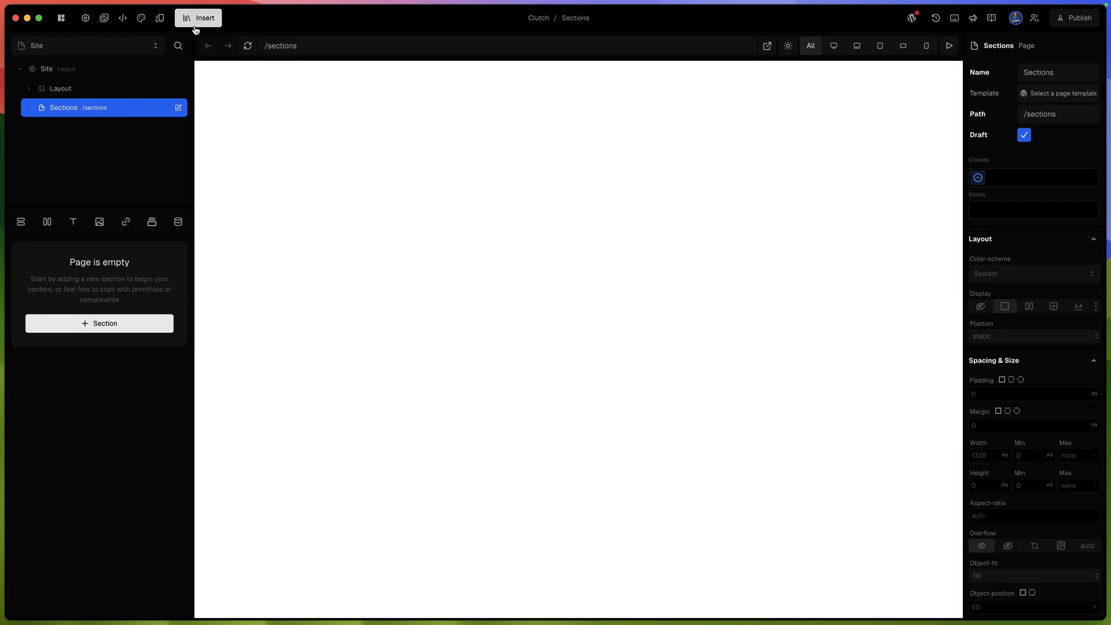
pyautogui.click(24, 231)
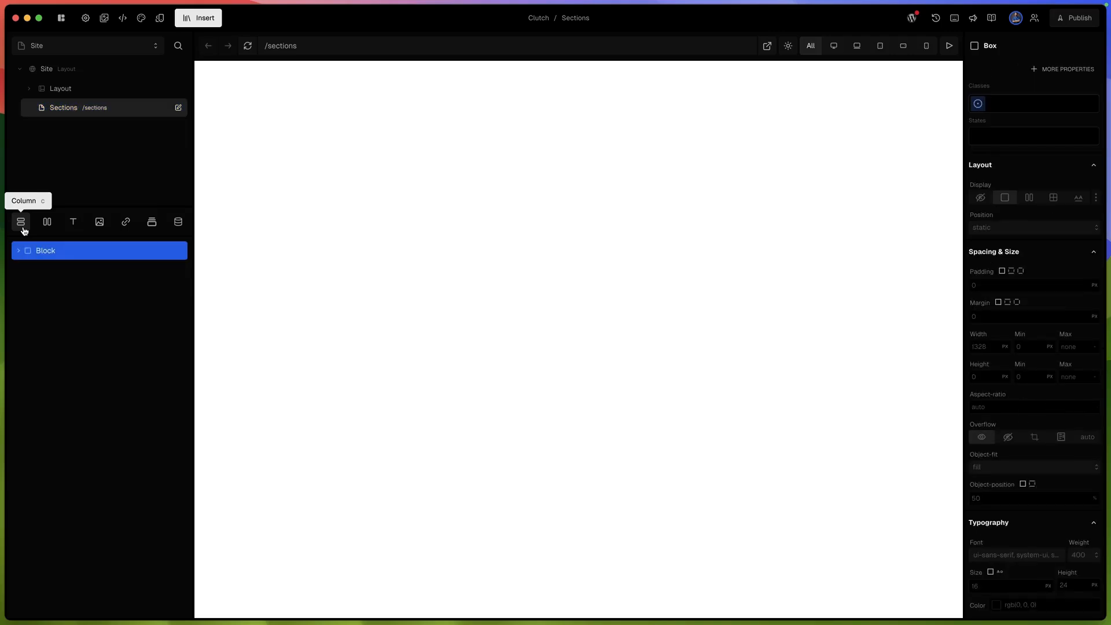
pyautogui.click(1029, 113)
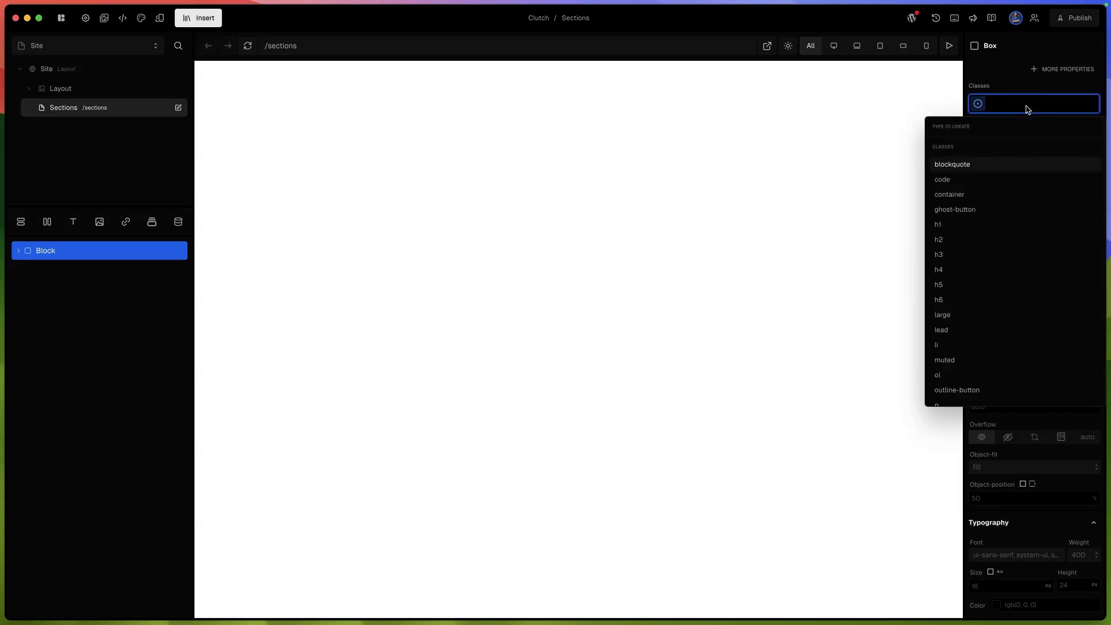
pyautogui.write('container')
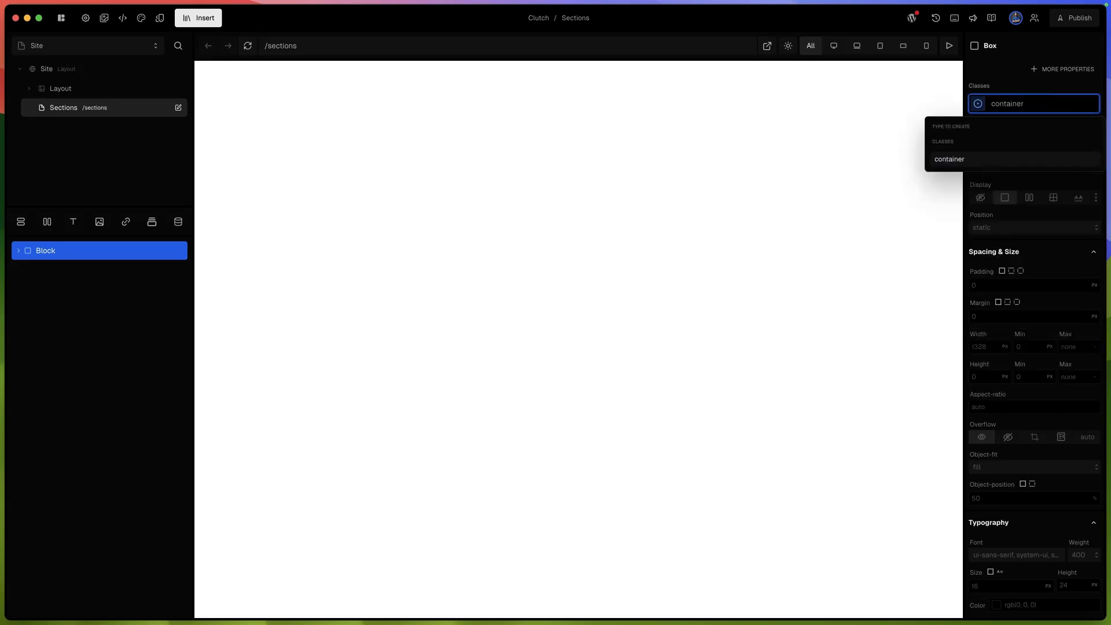
pyautogui.press('Return')
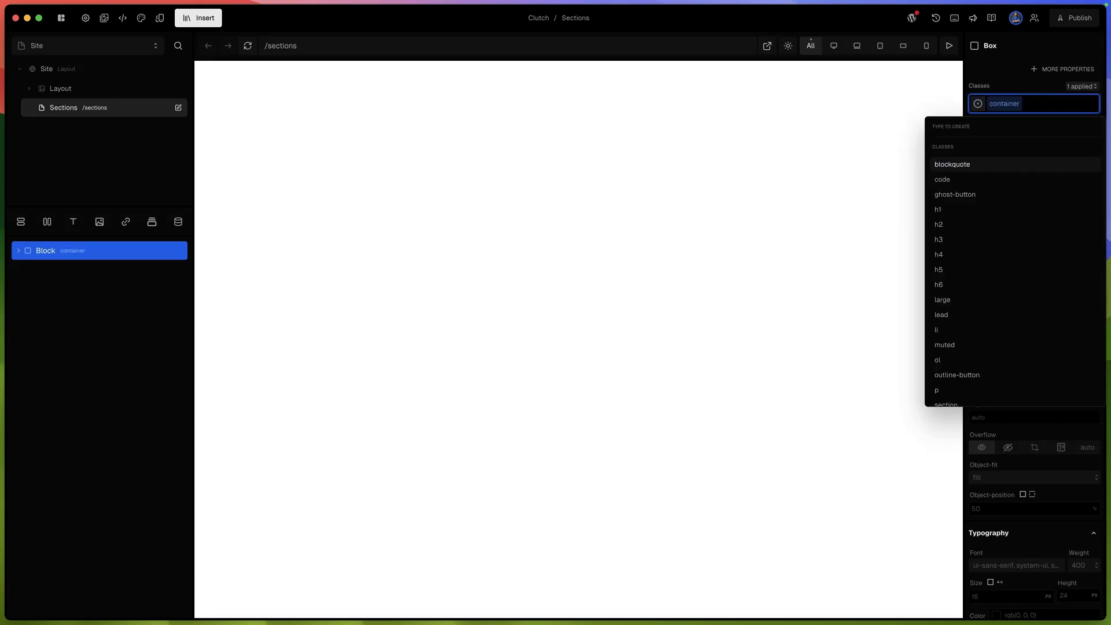
pyautogui.click(992, 90)
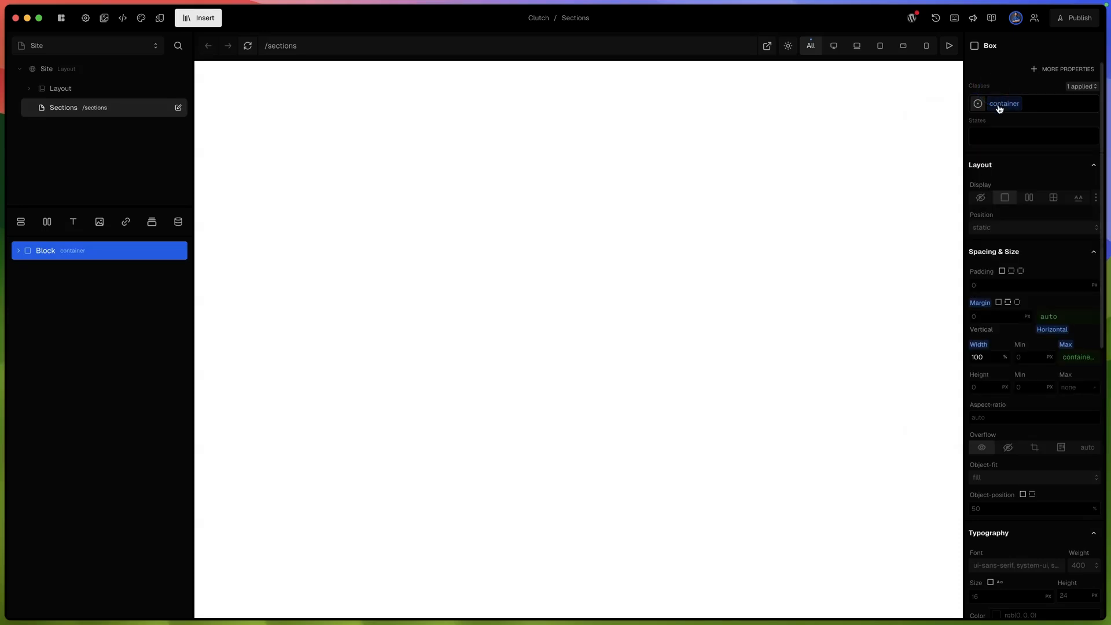
pyautogui.moveTo(1000, 110)
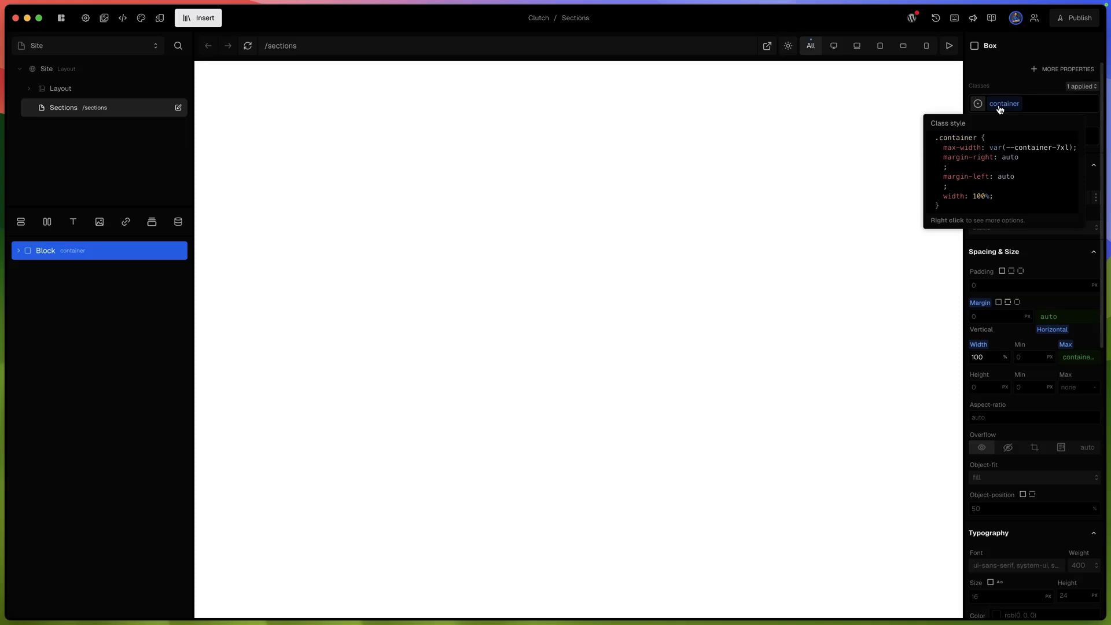
# - Nest a column with the section class inside the container block, and add a Heading 1 and a Paragraph to it
pyautogui.click(86, 273)
pyautogui.click(72, 256)
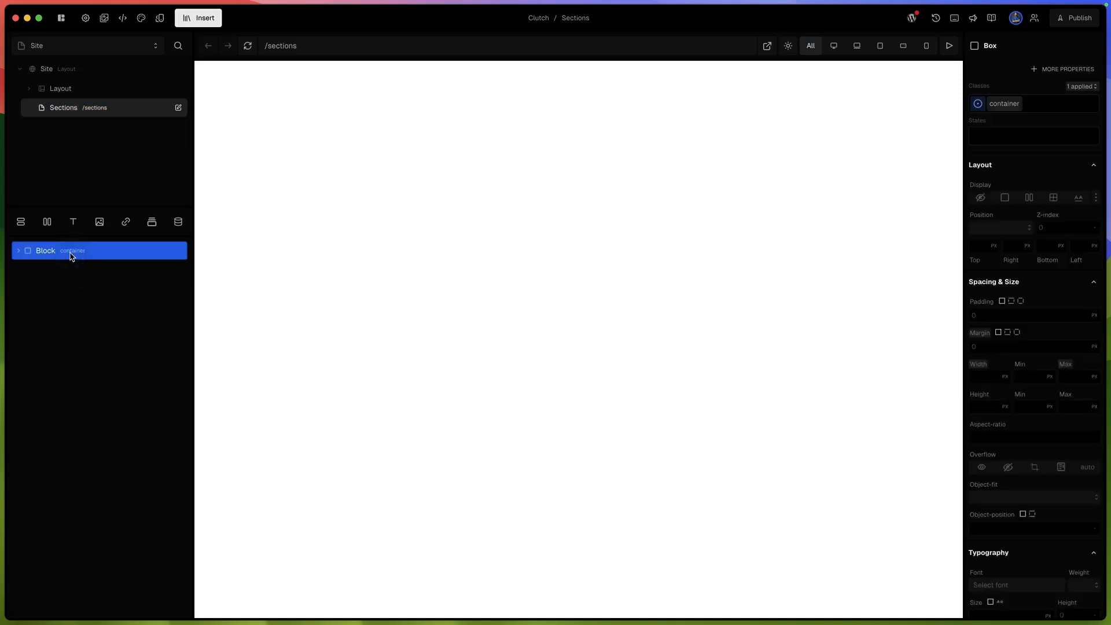
pyautogui.click(21, 223)
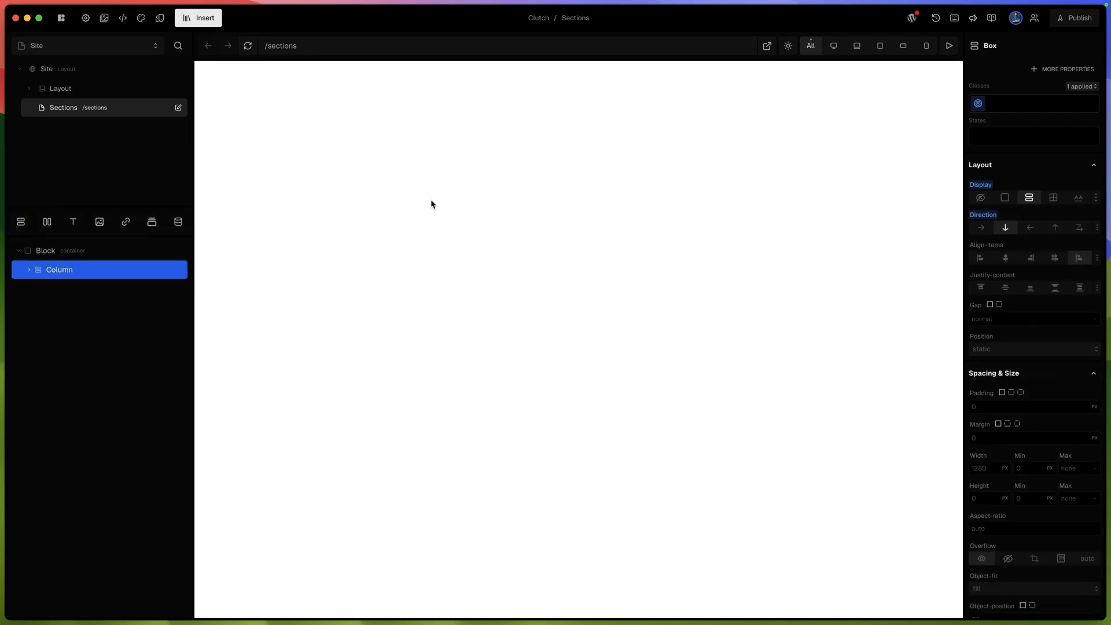
pyautogui.click(1020, 105)
pyautogui.write('s')
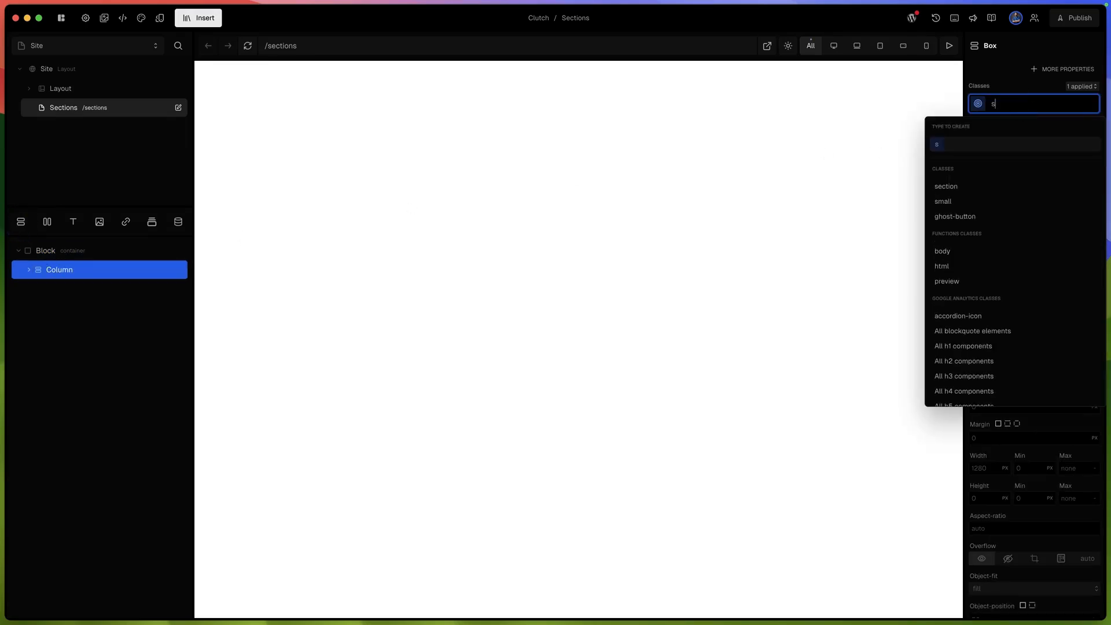
pyautogui.write('ection')
pyautogui.click(953, 167)
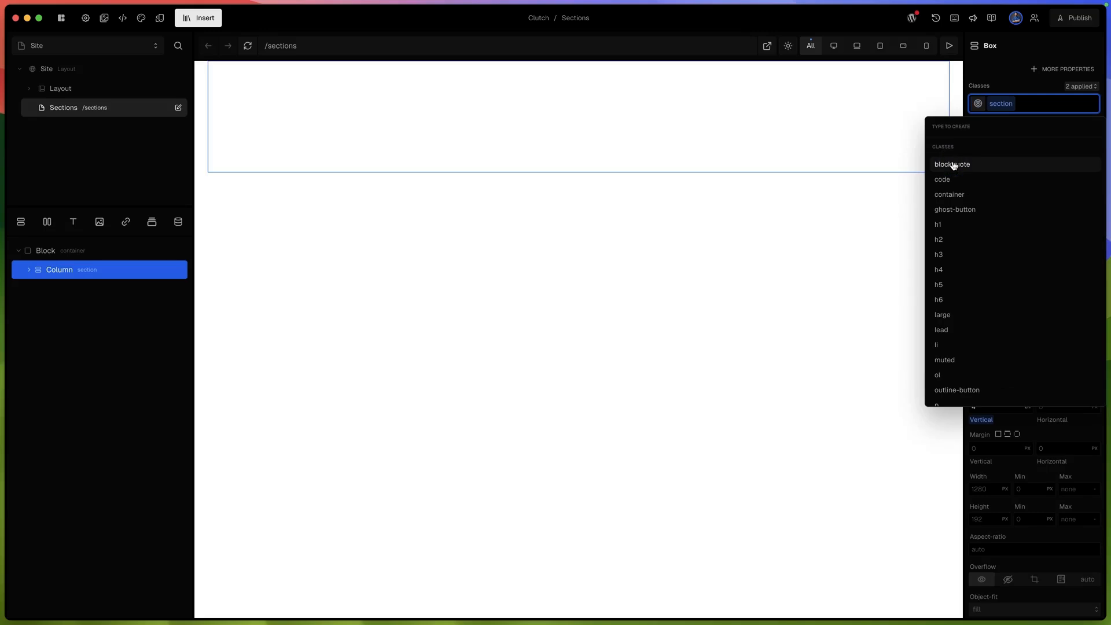
pyautogui.click(1017, 85)
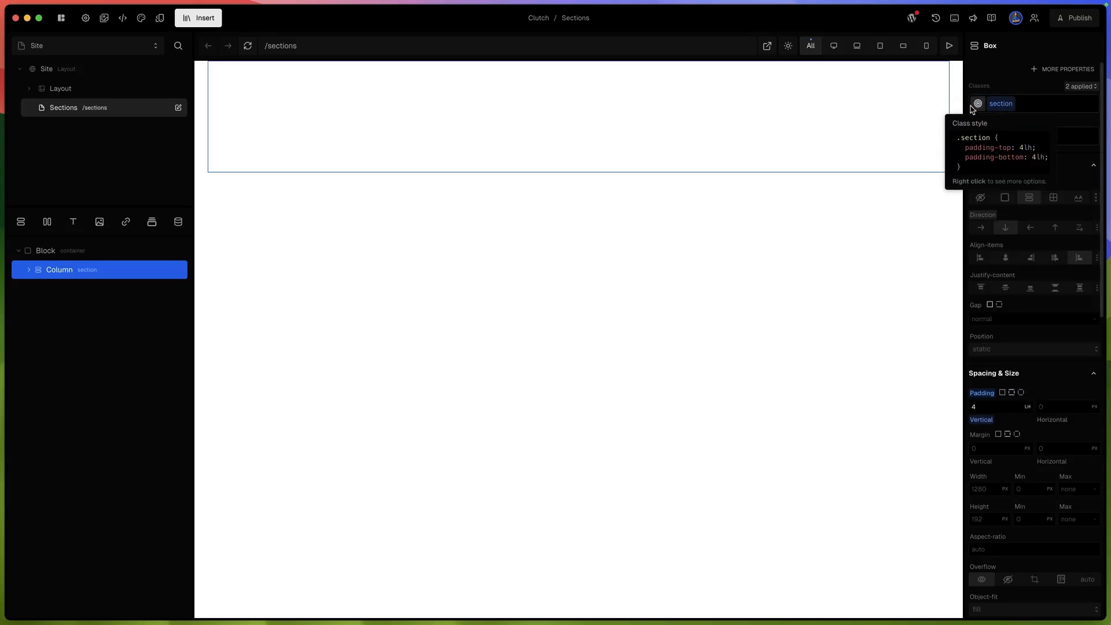
pyautogui.click(74, 224)
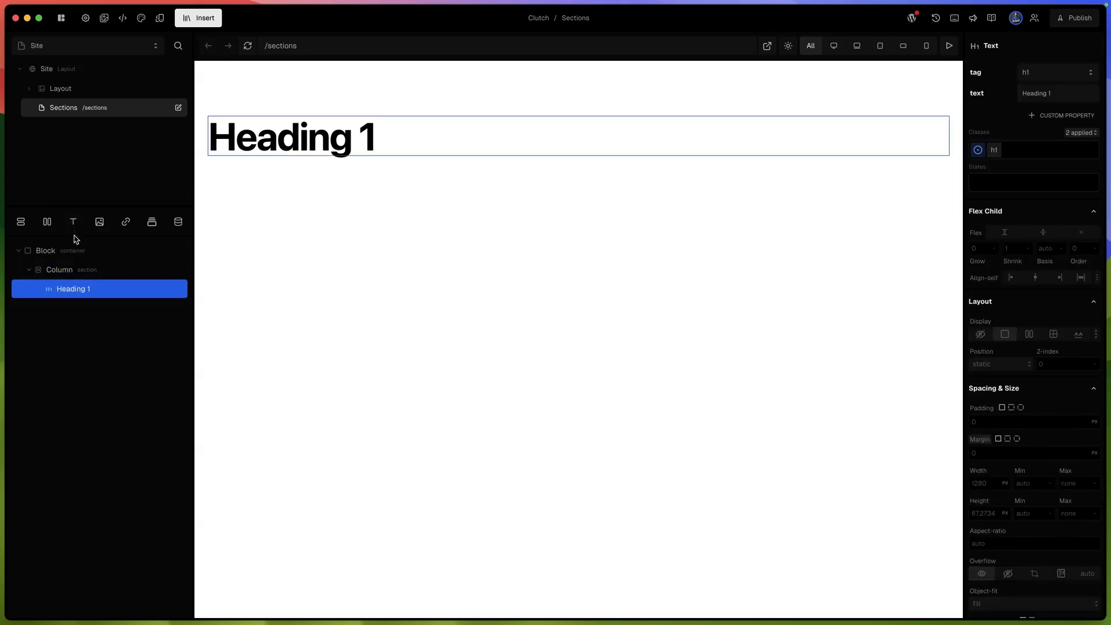
pyautogui.click(74, 236)
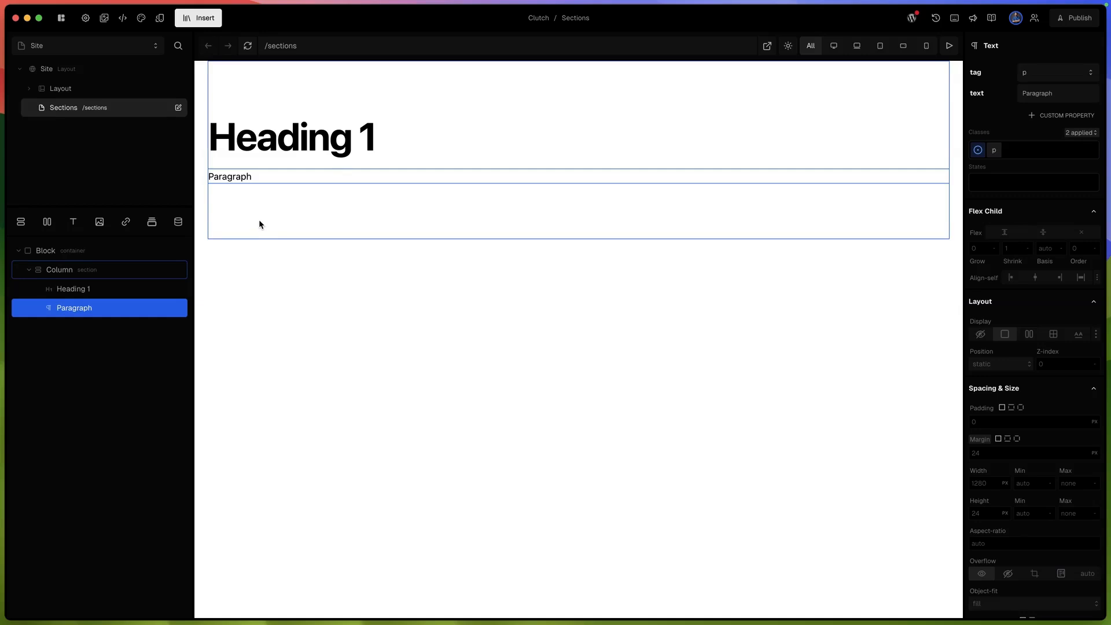
# - Mark the container block on the Sections page as a section and add it to the library
pyautogui.click(91, 254)
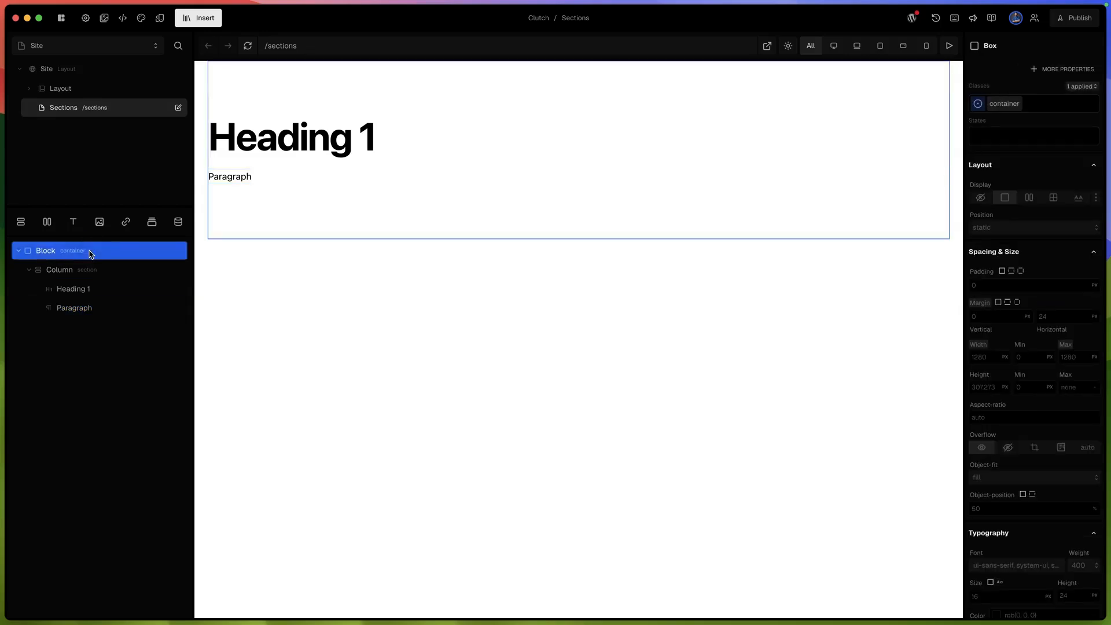
pyautogui.rightClick(91, 255)
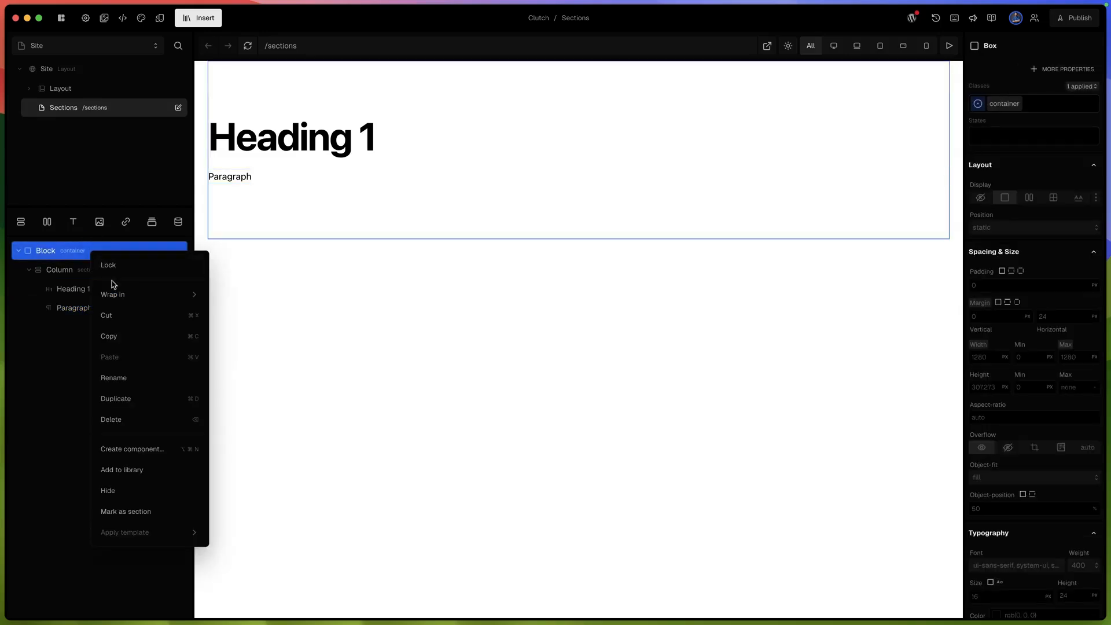
pyautogui.click(141, 512)
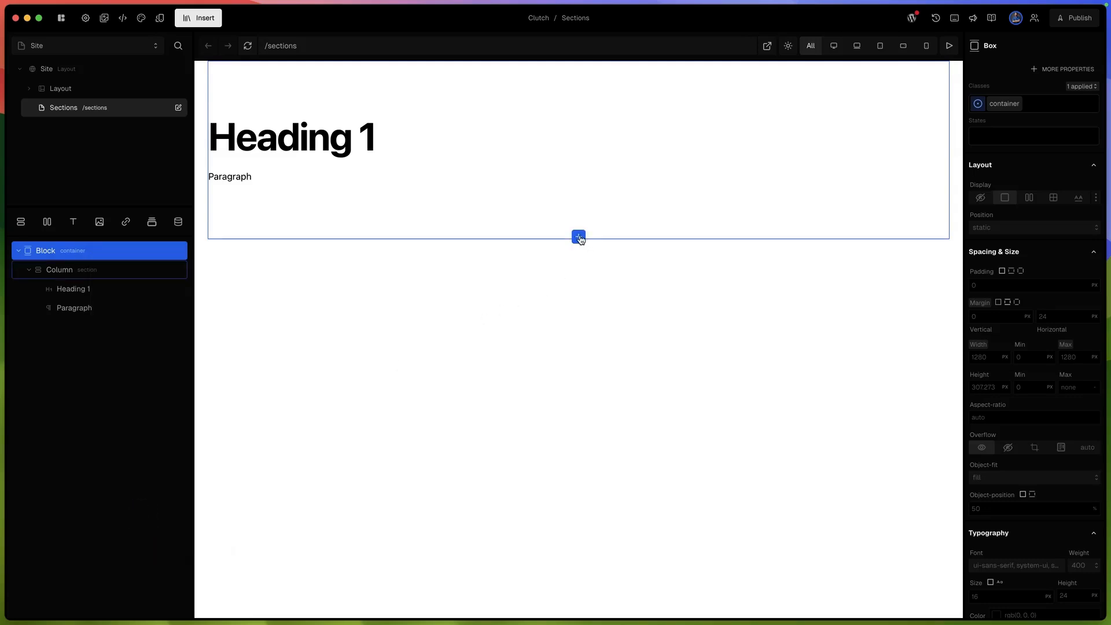
pyautogui.rightClick(101, 252)
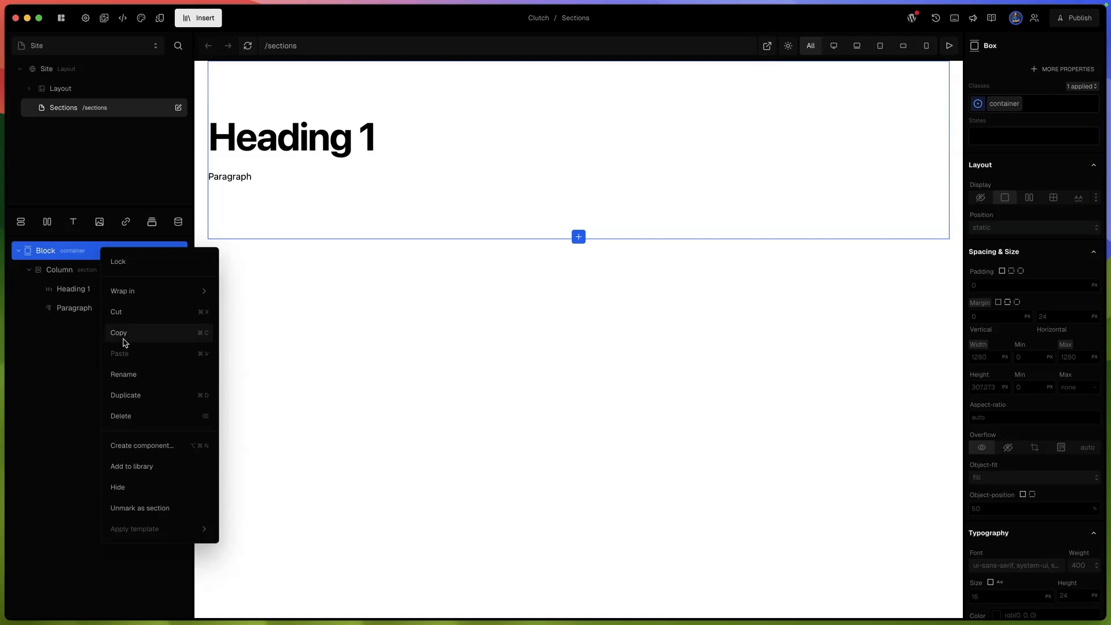
pyautogui.click(150, 466)
pyautogui.click(132, 420)
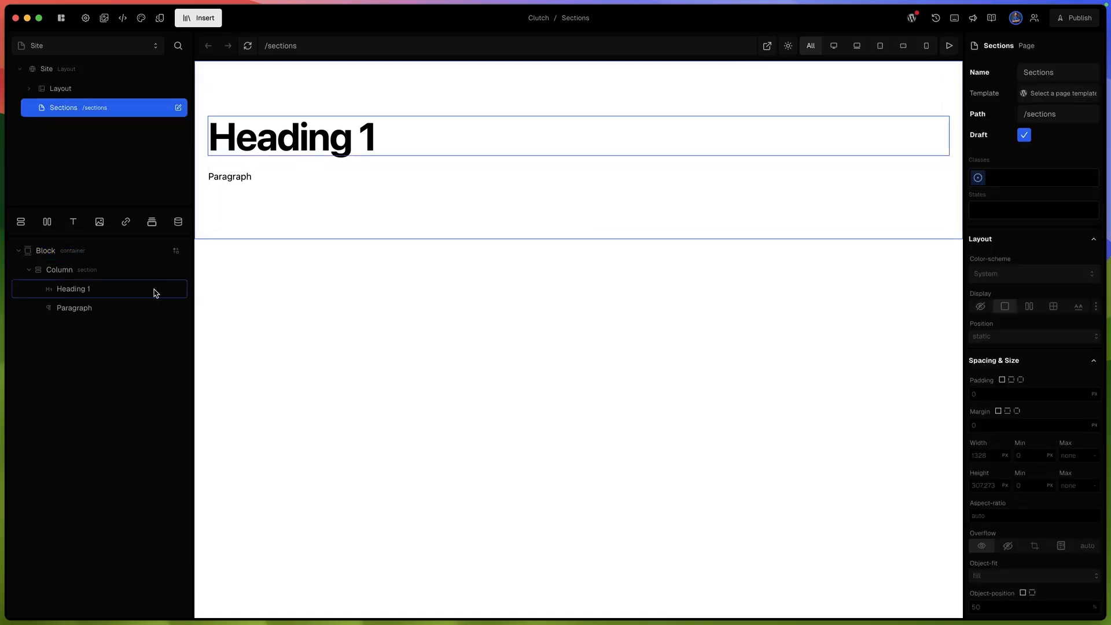
pyautogui.click(152, 251)
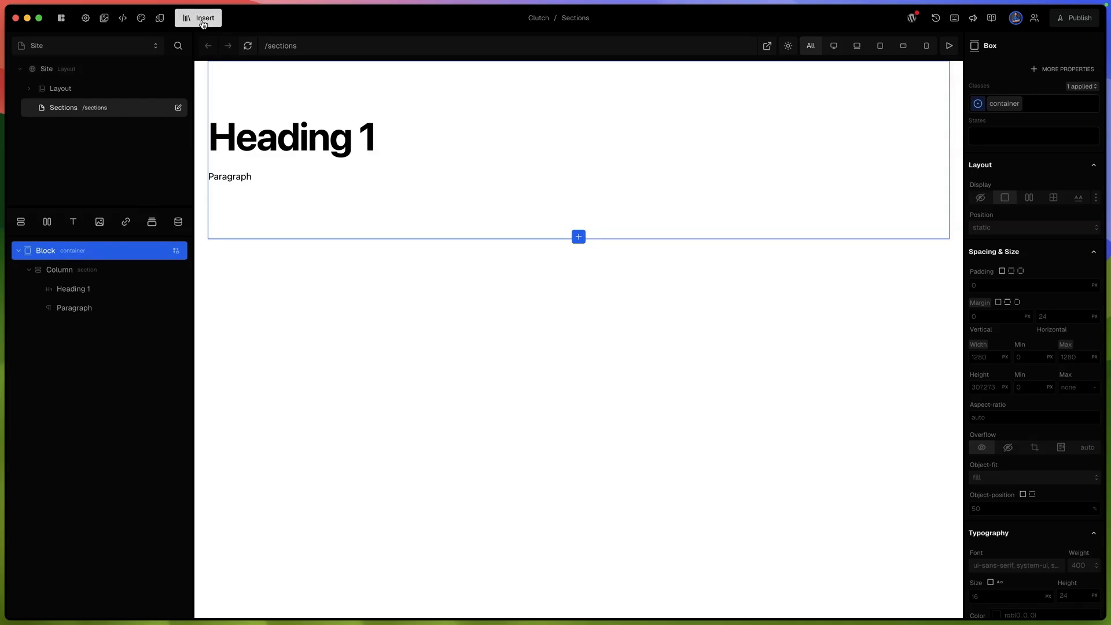
# - Insert the project's custom Block section below Feature w/ List on the Home page and open its section swap options
pyautogui.click(29, 90)
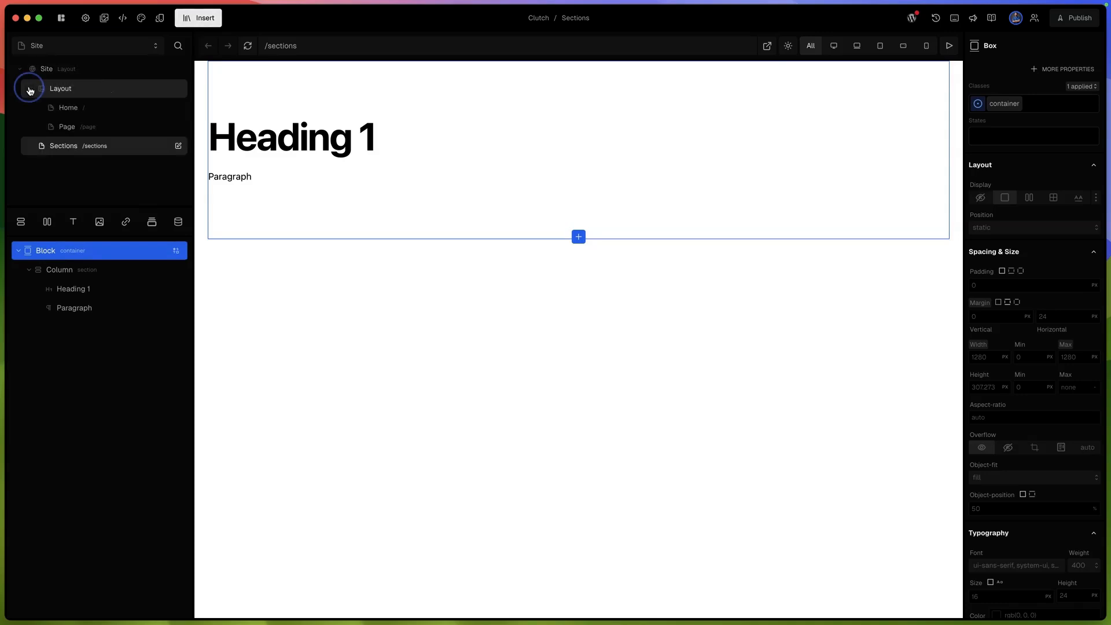
pyautogui.click(66, 108)
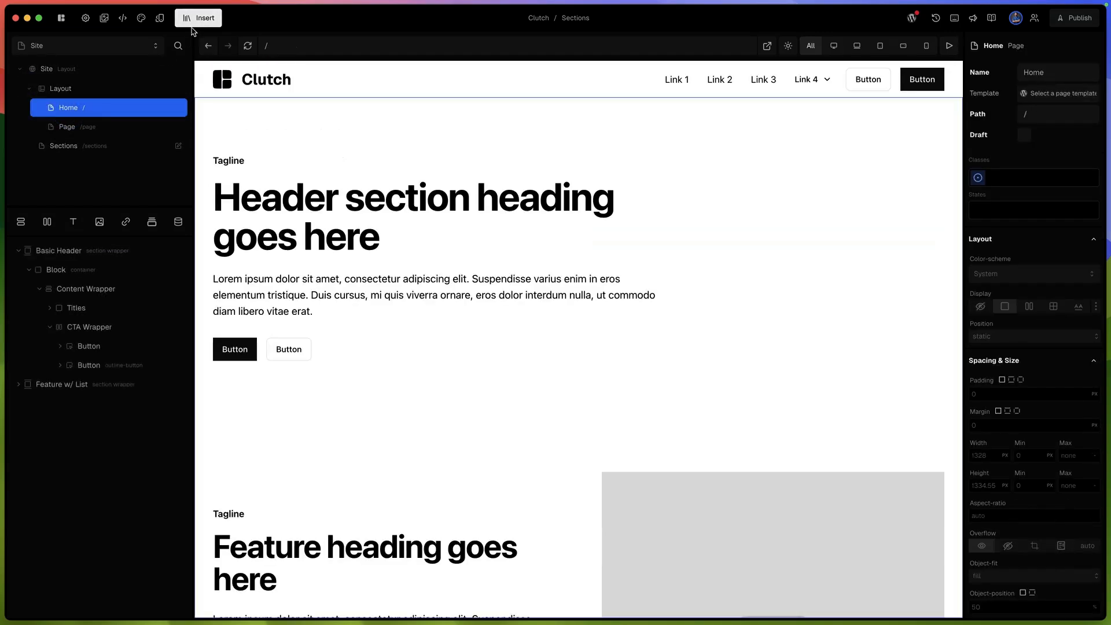
pyautogui.click(195, 19)
pyautogui.moveTo(249, 121)
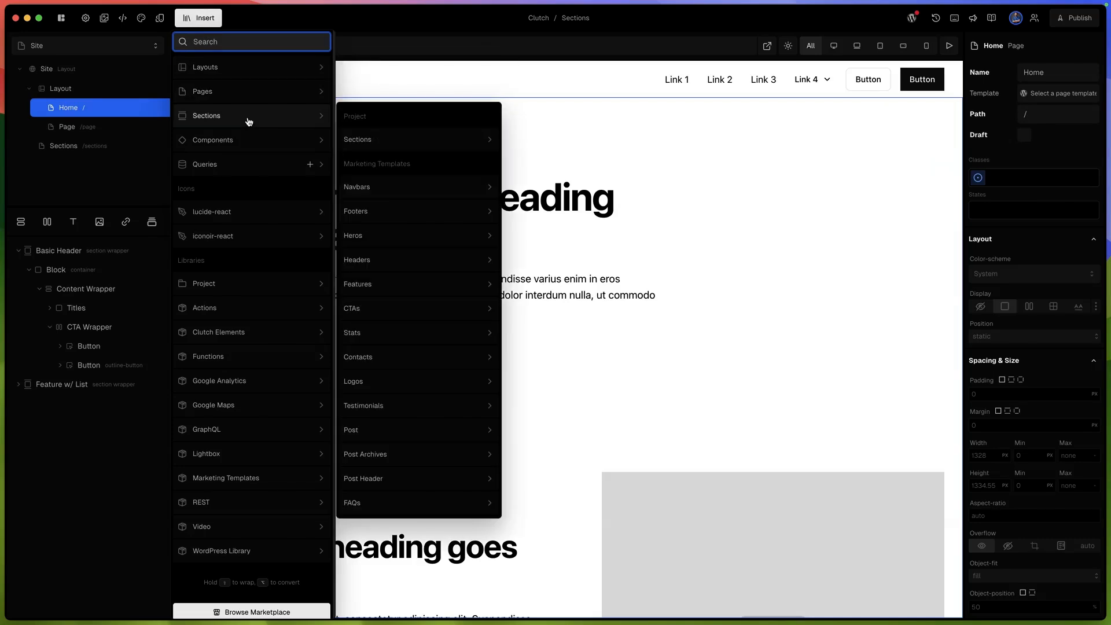
pyautogui.moveTo(356, 141)
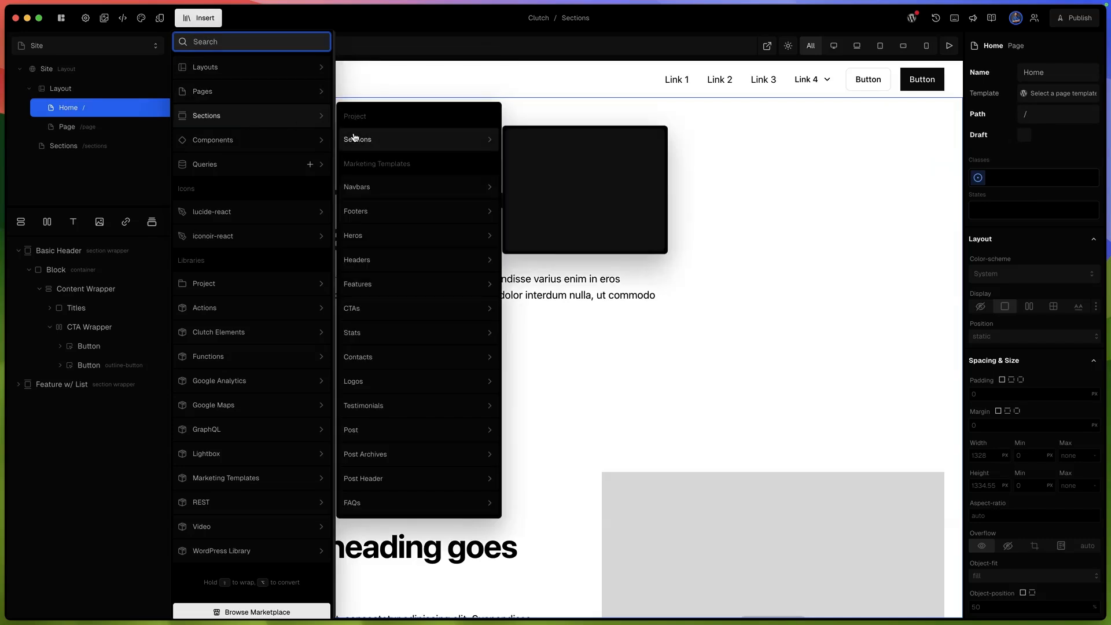
pyautogui.moveTo(555, 153); pyautogui.dragTo(125, 392)
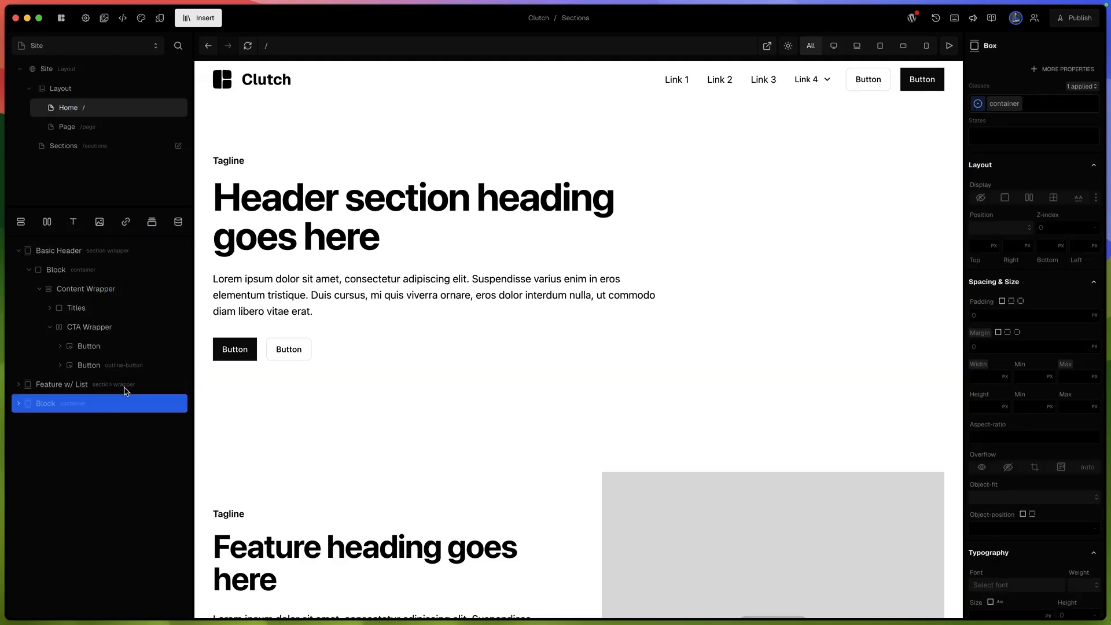
pyautogui.scroll(-12, 328, 443)
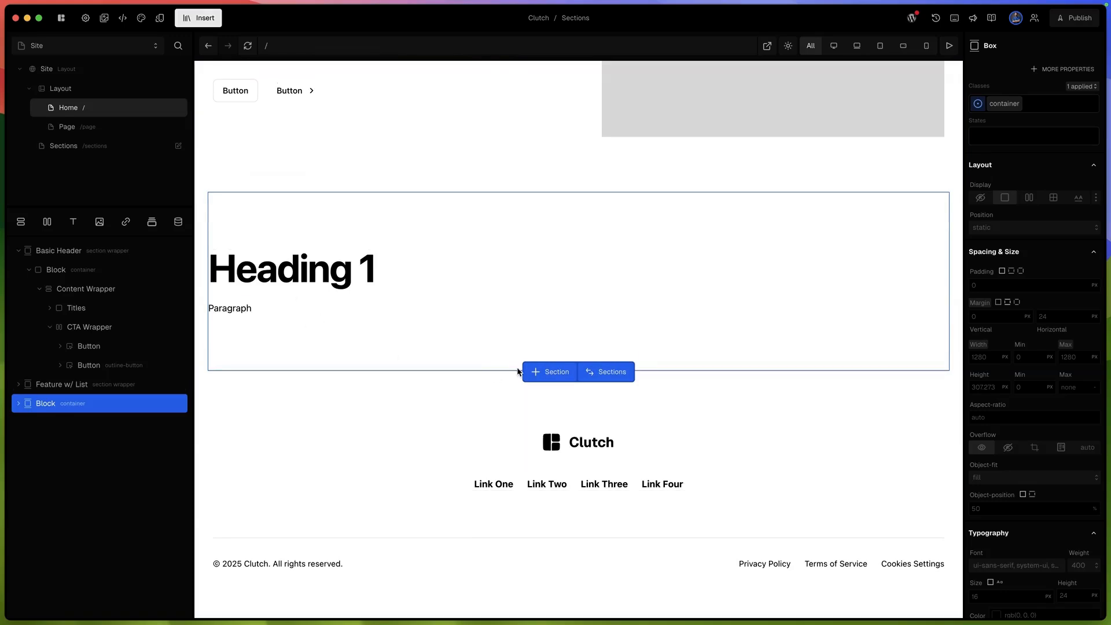
pyautogui.click(620, 377)
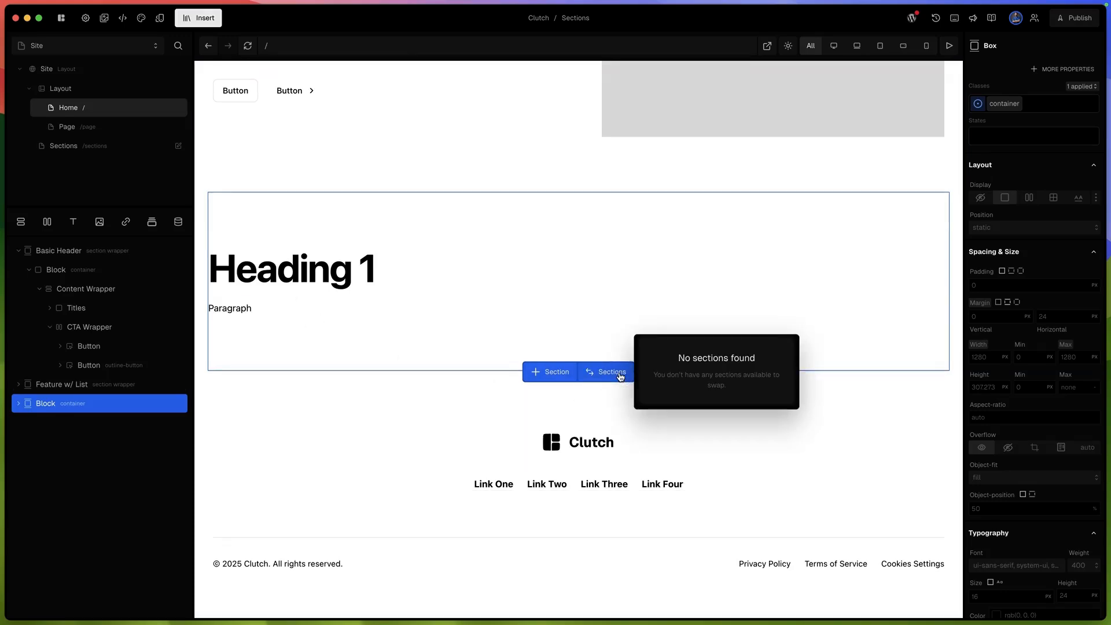
# - Recheck the available section swaps for the custom Block section on the Home page, then close the swap options
pyautogui.click(620, 377)
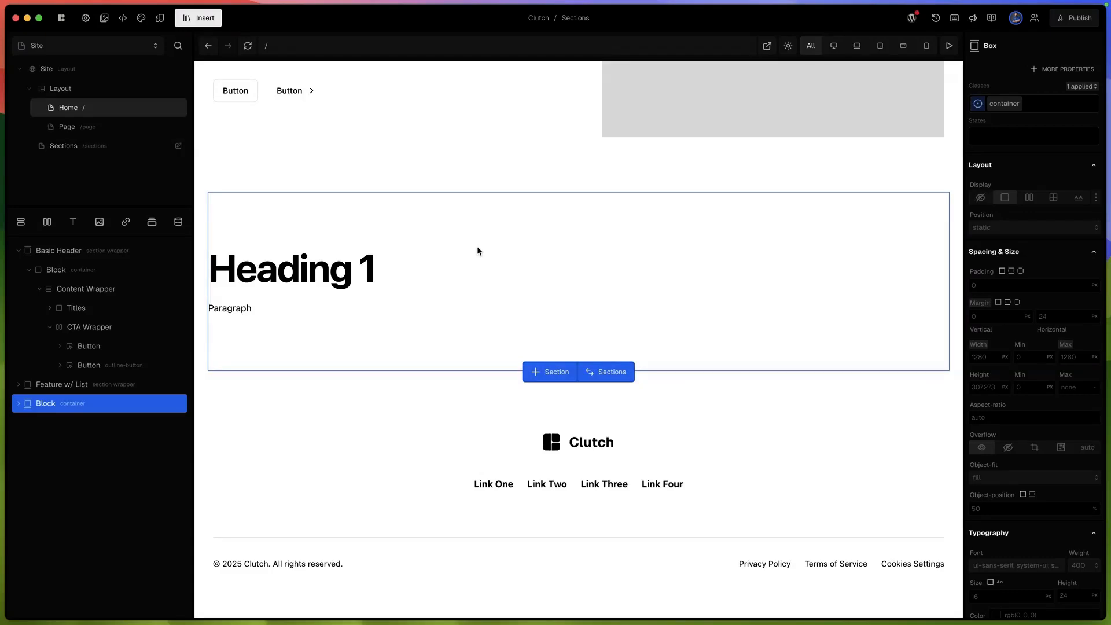
pyautogui.click(600, 372)
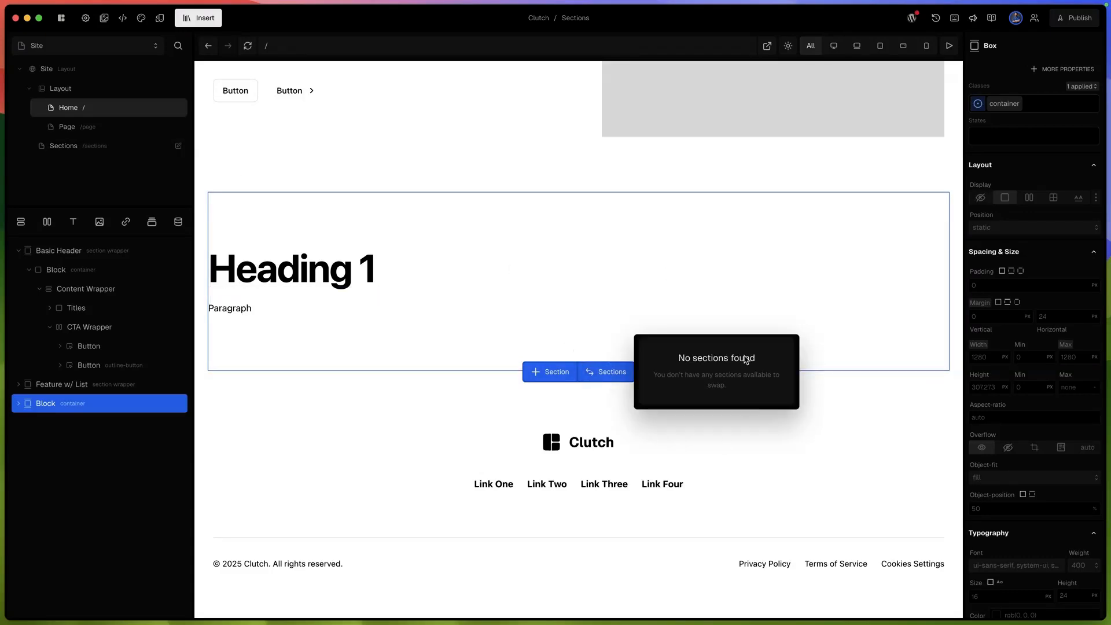
pyautogui.click(527, 310)
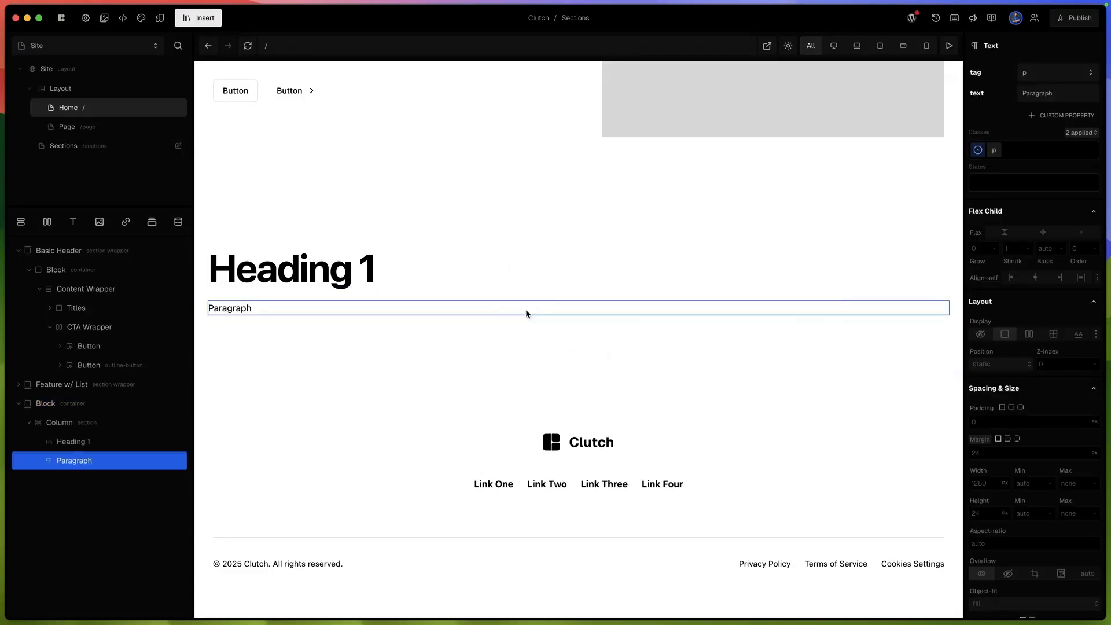
# - Open the draft Sections page, view the project's publish destinations, and close them without publishing
pyautogui.click(61, 149)
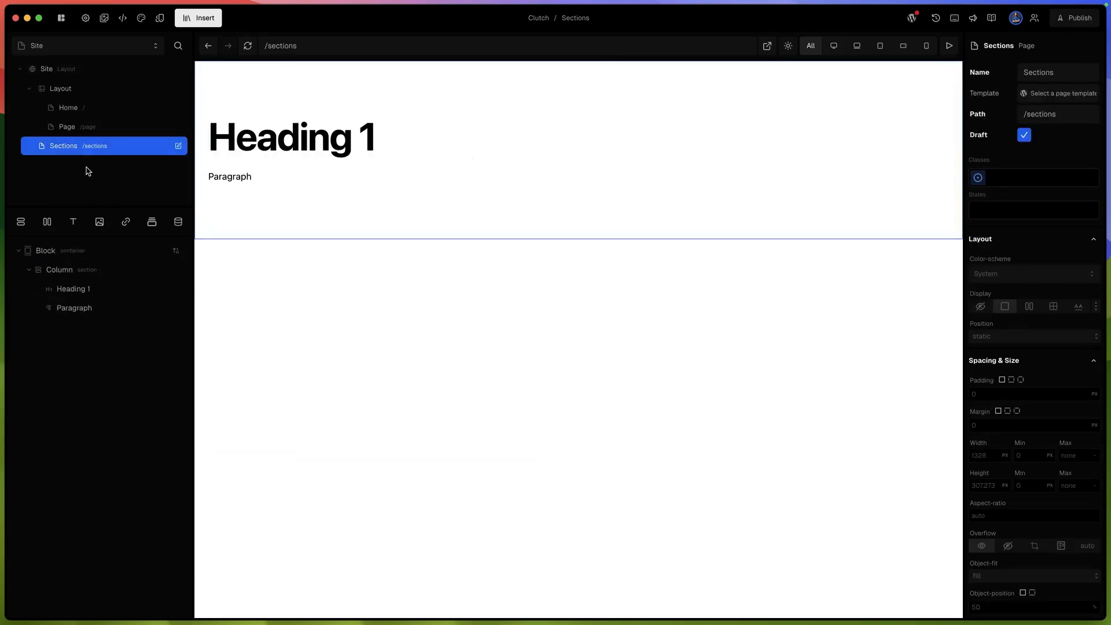
pyautogui.click(1077, 19)
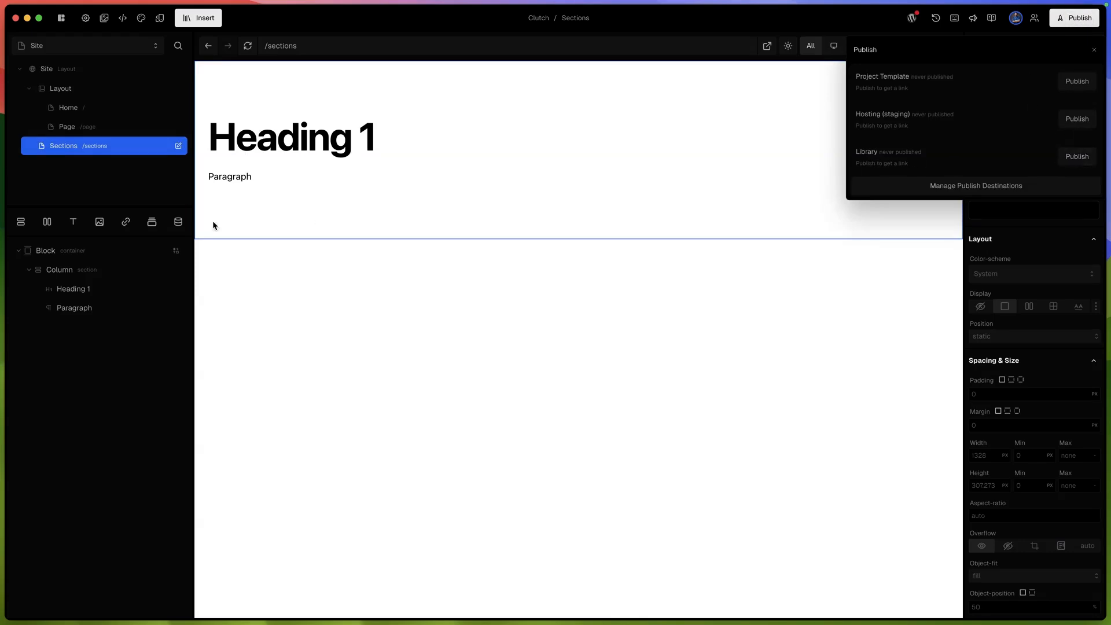
pyautogui.click(59, 368)
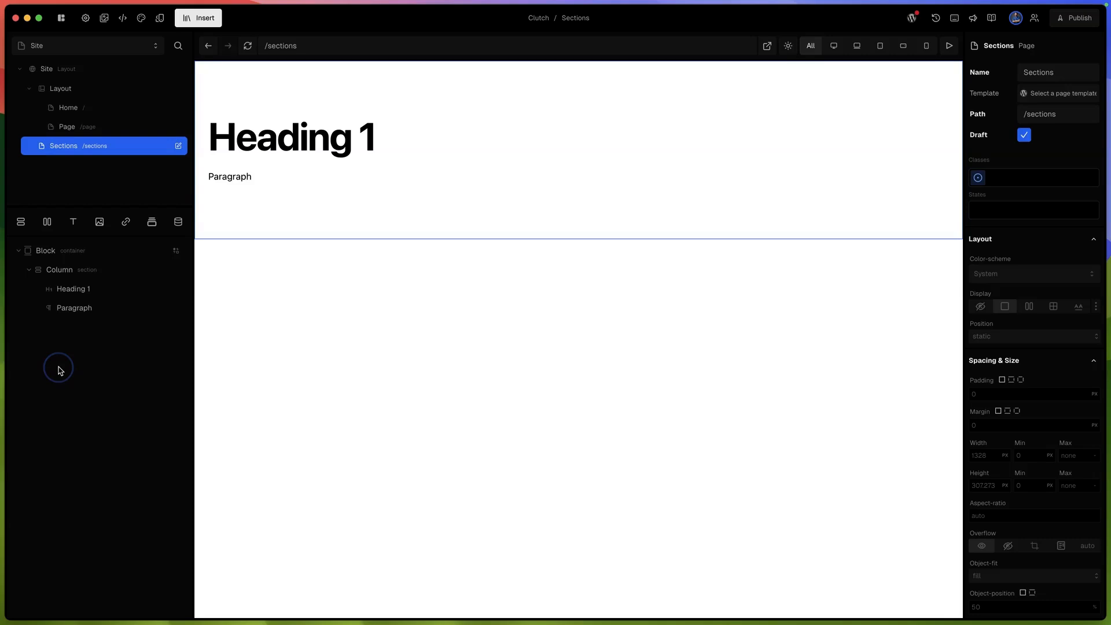